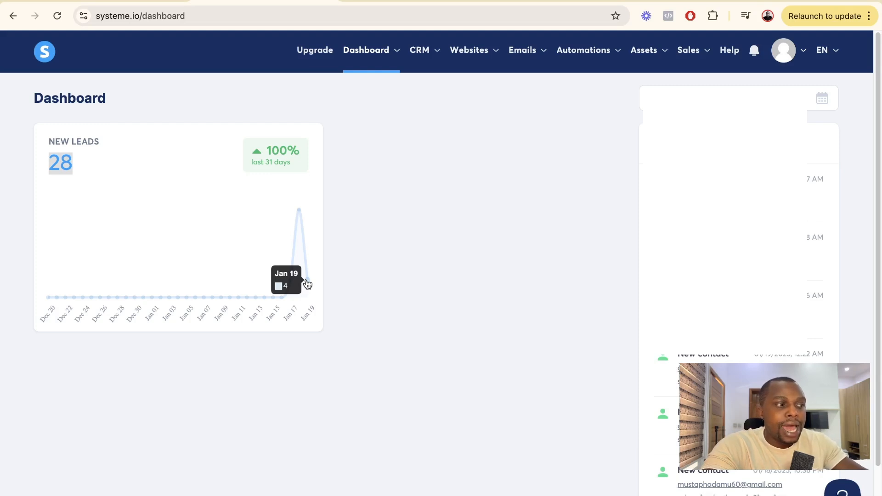
Switch from the systeme.io dashboard to Meta Ads Manager for the Master Paid Ads account
click(324, 224)
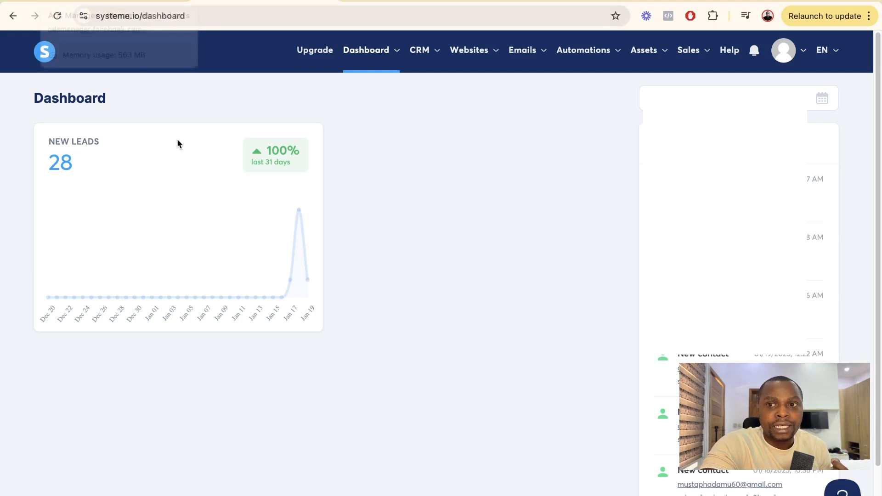
click(119, 1)
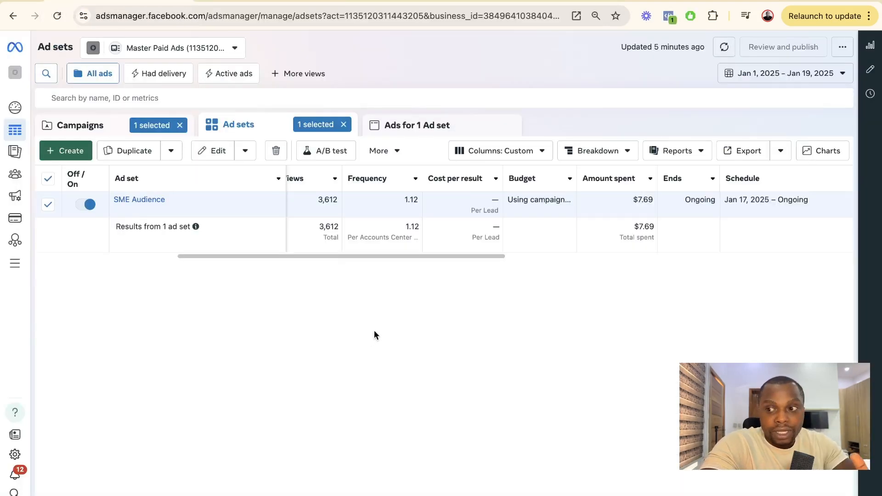
mouse_move(486, 200)
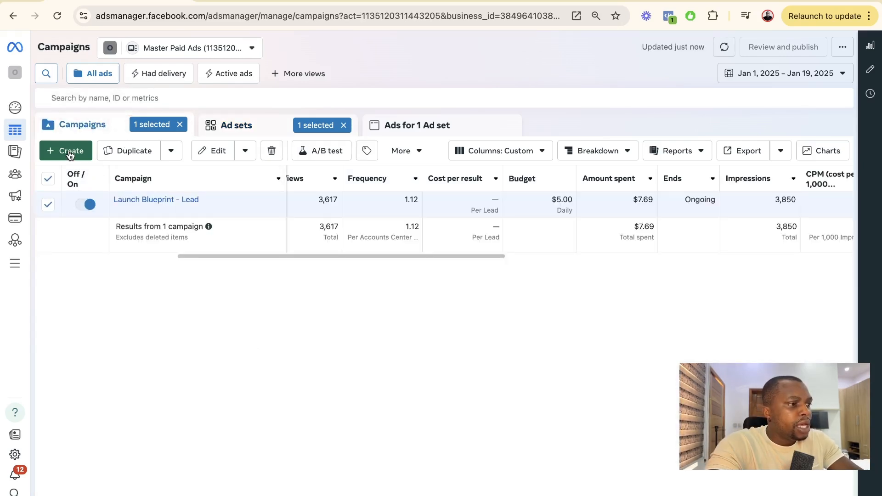
Create a new campaign with the Leads objective, using the Manual leads campaign setup
click(70, 154)
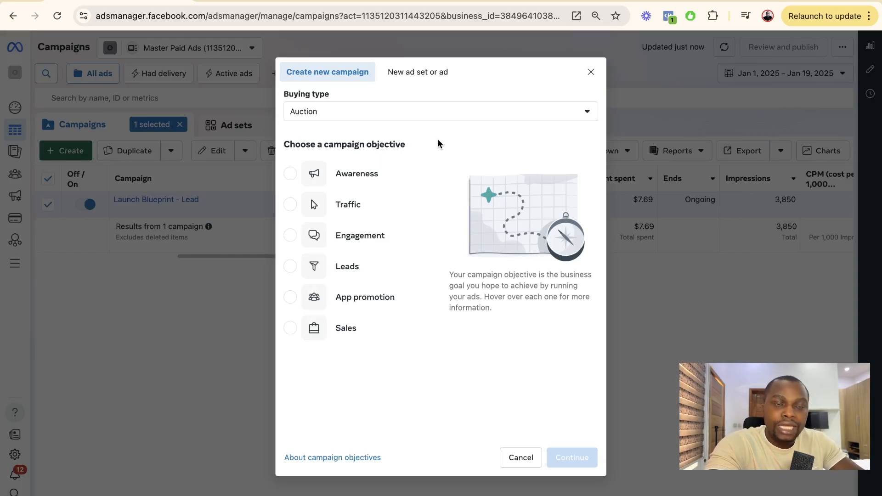
mouse_move(363, 175)
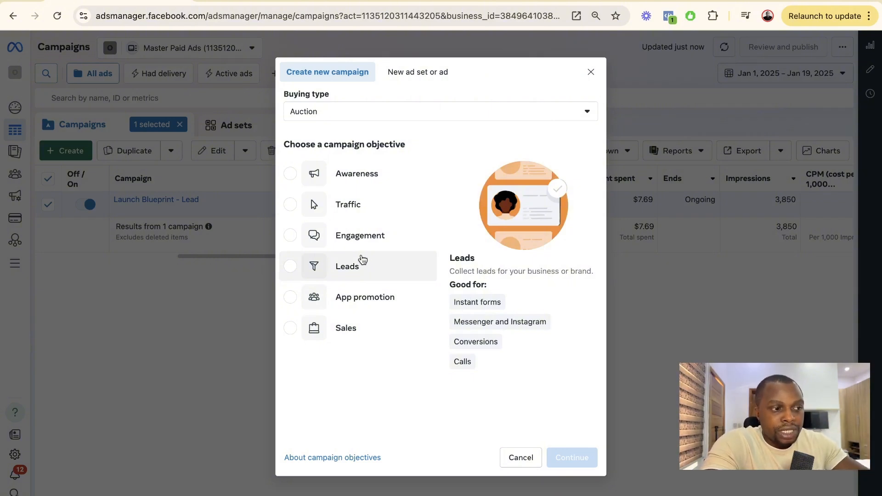
click(360, 267)
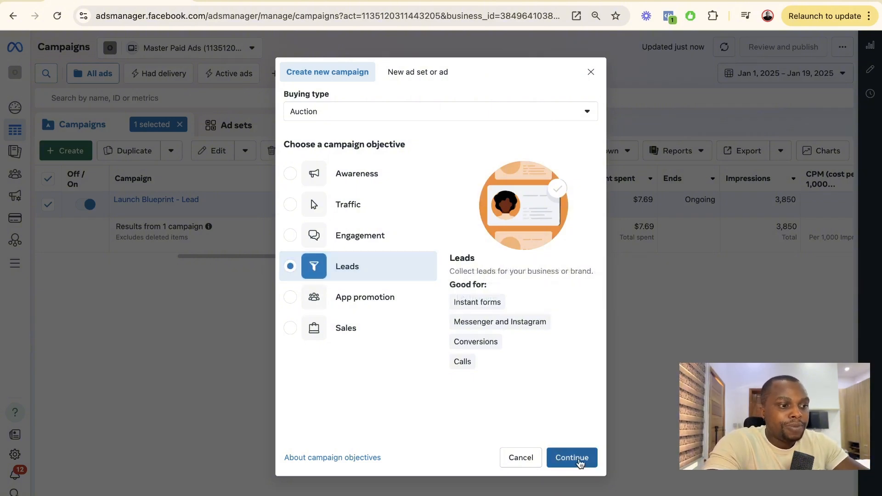
click(572, 457)
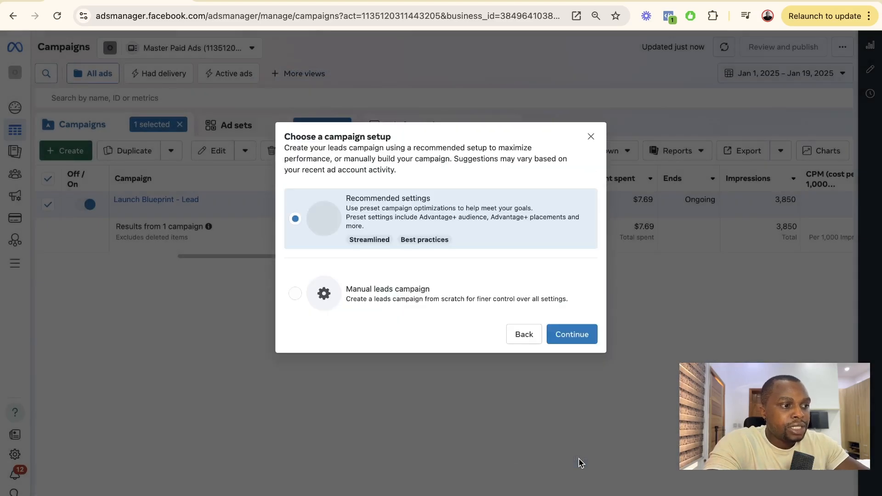
mouse_move(405, 245)
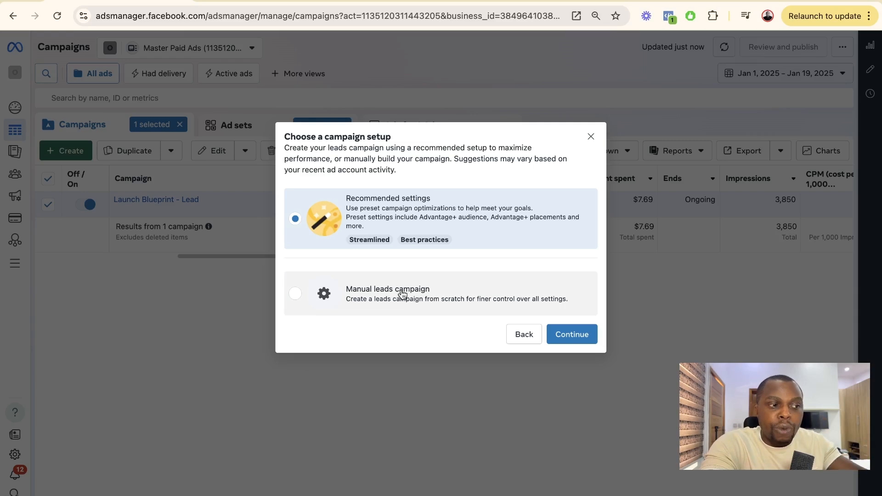
click(391, 301)
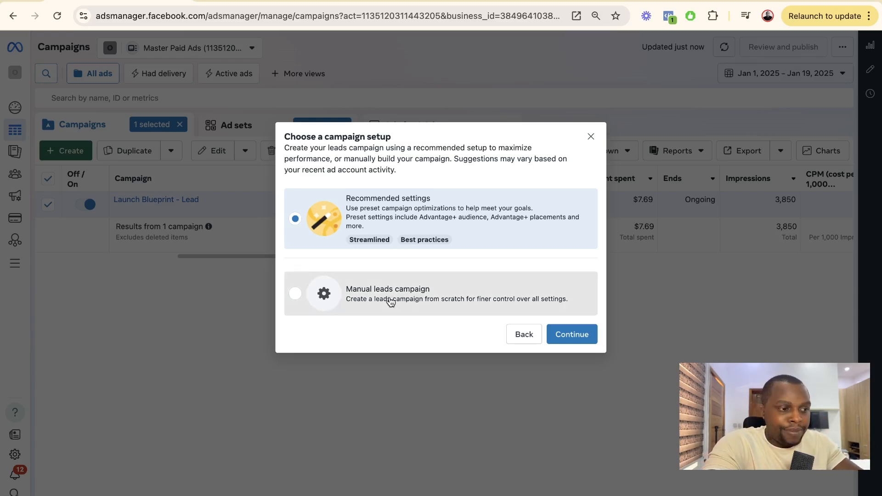
click(589, 340)
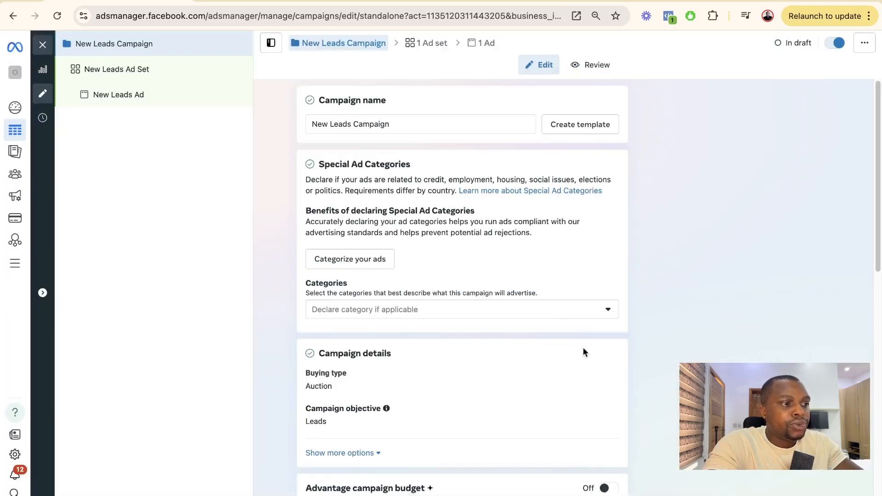
Turn on Advantage campaign budget and set the daily budget to $5.00
scroll(475, 269, down, 4)
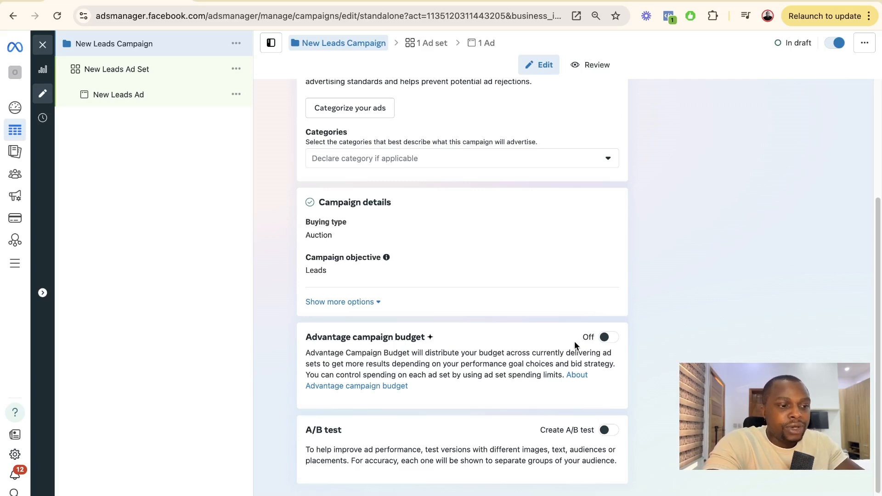
click(607, 338)
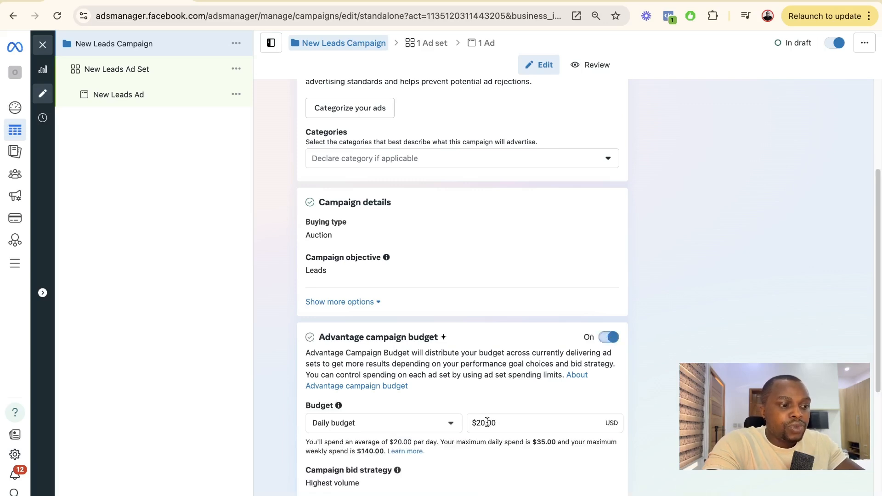
click(479, 423)
key(BackSpace)
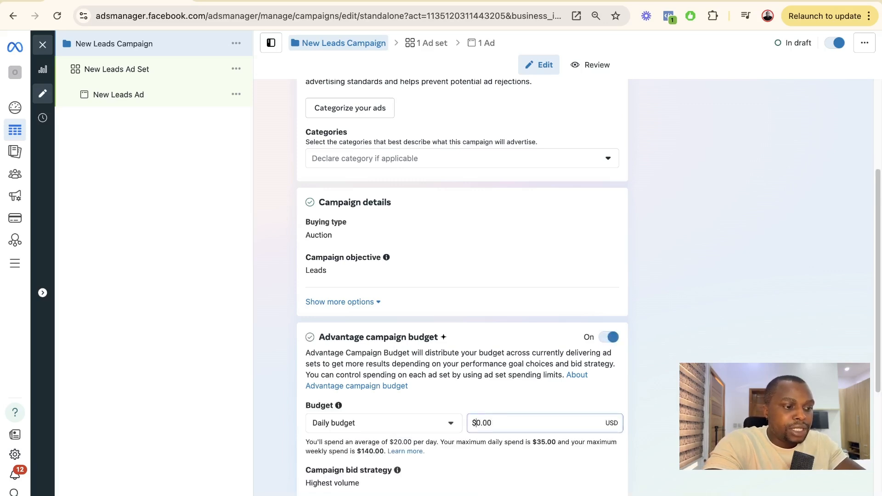
key(Delete)
text(5)
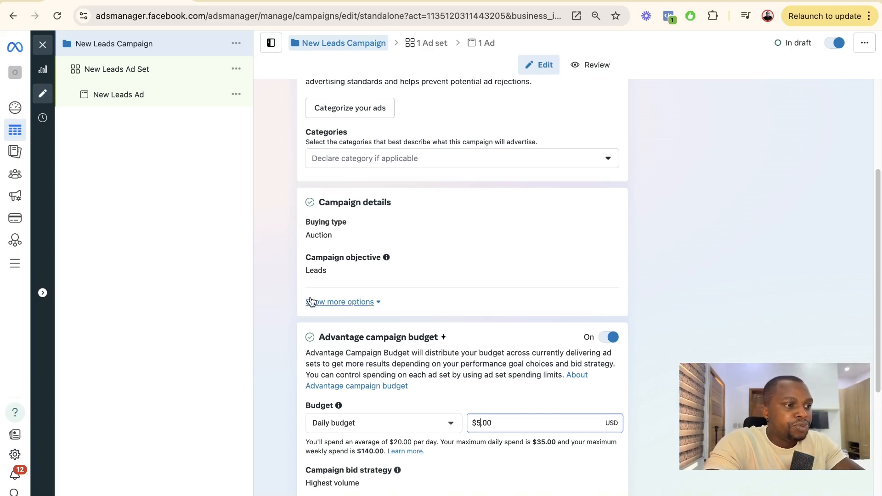
Rename the new leads campaign as "Test Campaign"
scroll(400, 252, up, 4)
triple_click(374, 125)
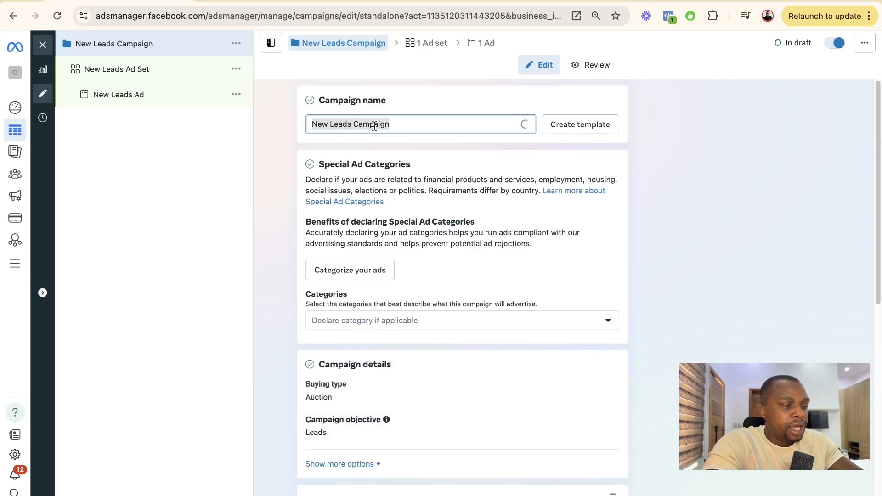
text(Ca)
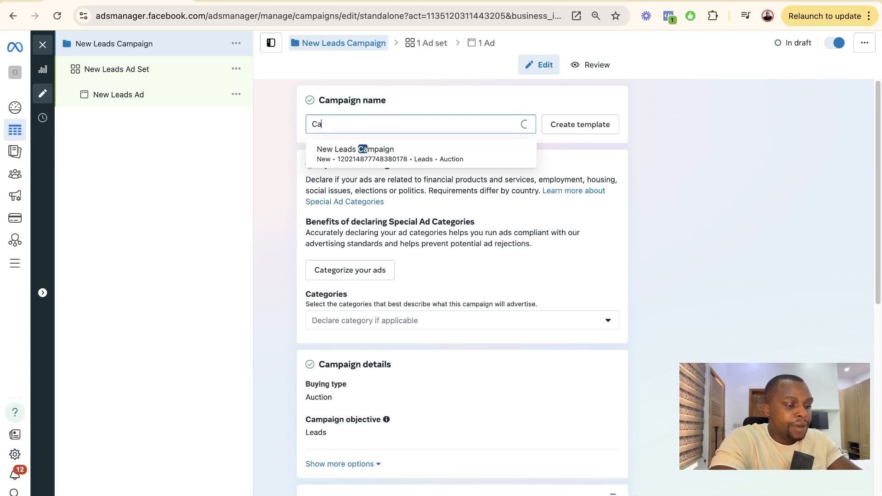
key(BackSpace)
key(BackSpace)
text(Test Cam)
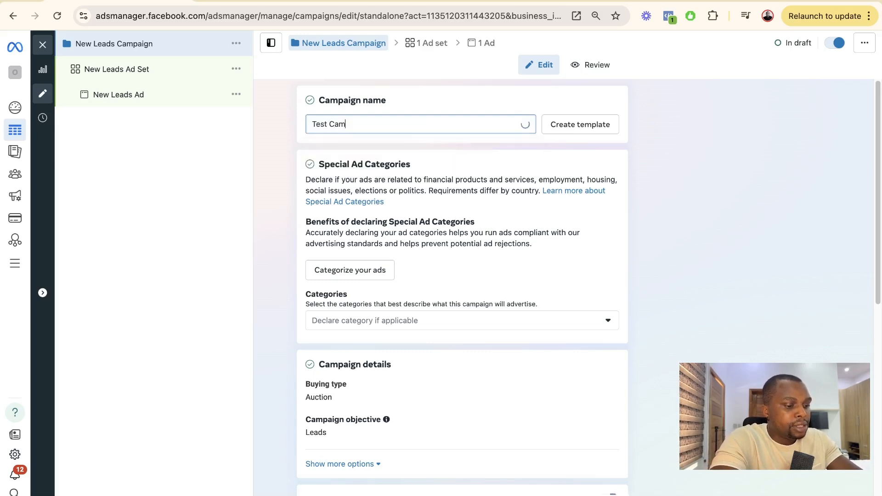
text(paign)
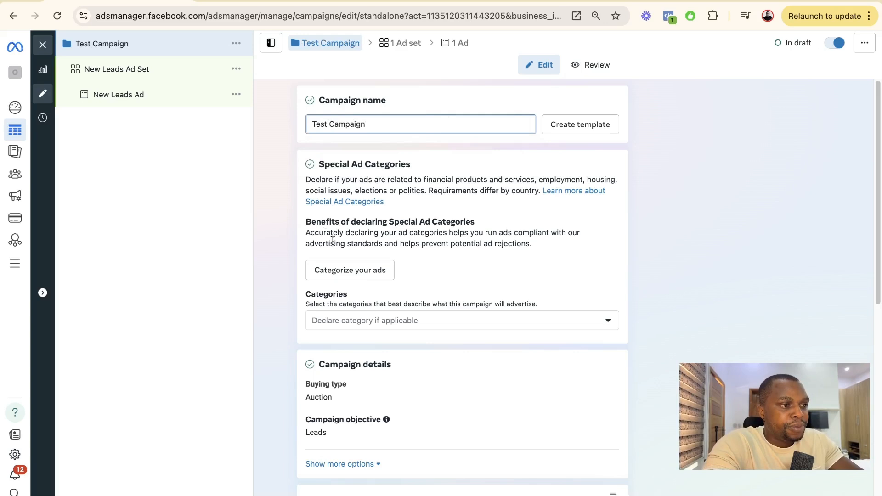
Examine the available special ad categories for the campaign without declaring one
scroll(482, 304, down, 3)
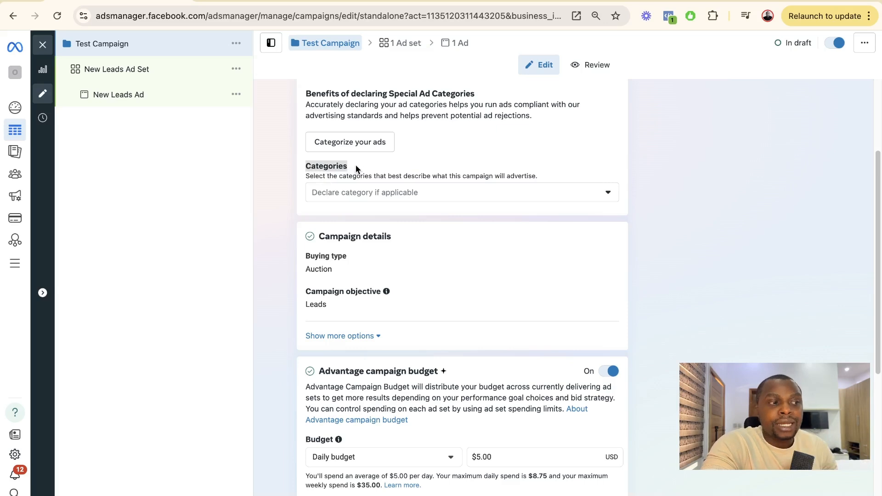
click(368, 192)
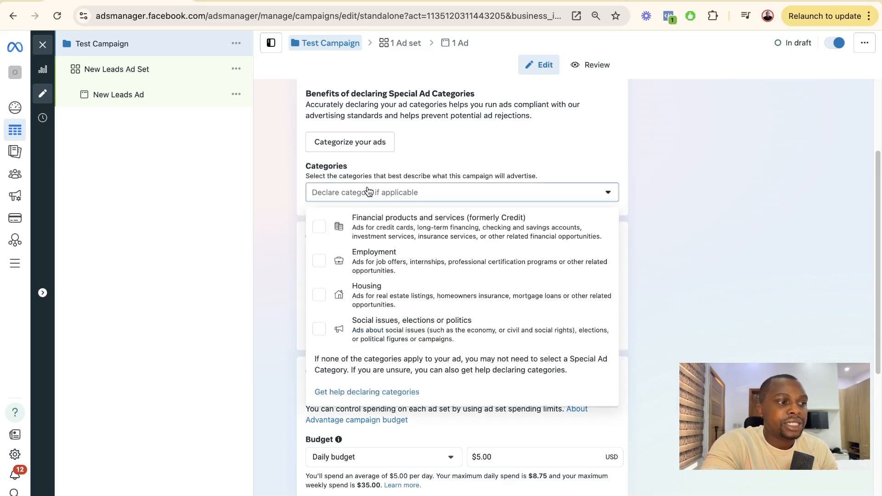
click(510, 161)
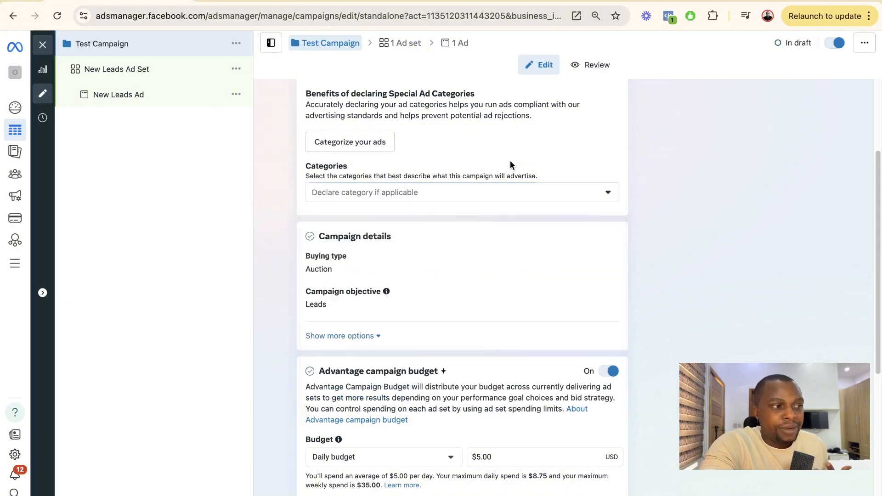
In the ad set, set the conversion location to Website and choose Master Paid Ads as the dataset
scroll(502, 291, down, 5)
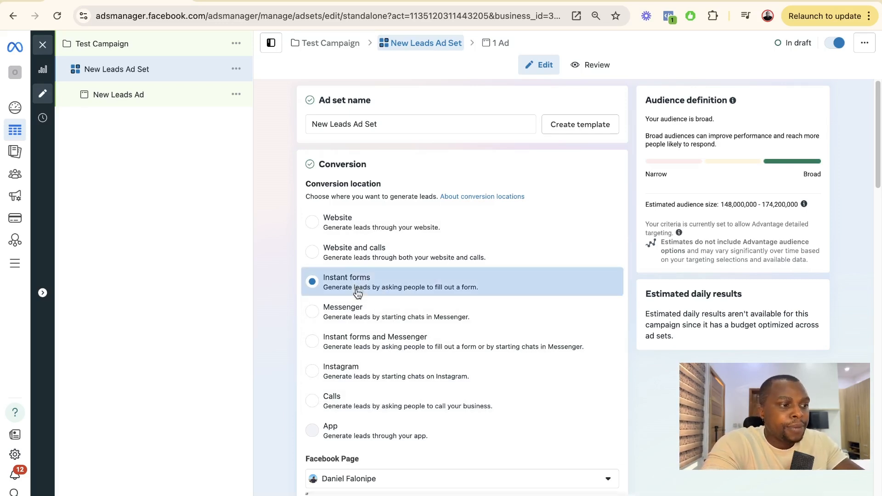
click(350, 225)
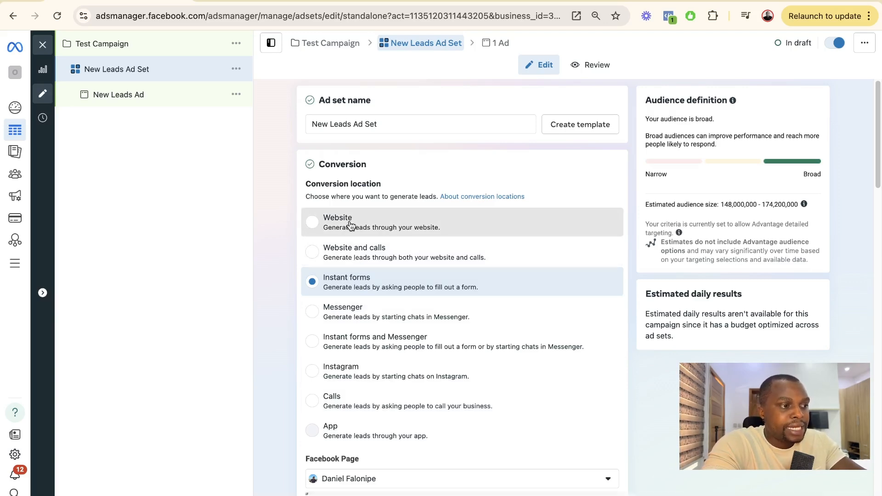
scroll(393, 240, down, 6)
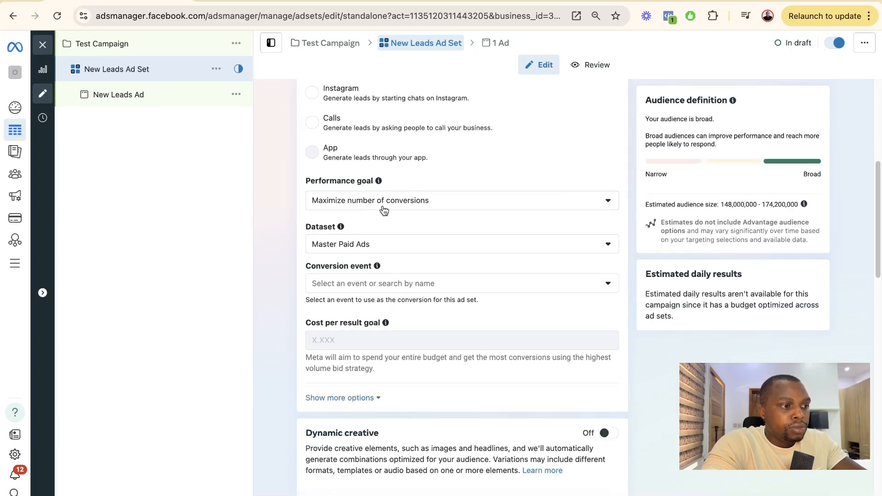
click(378, 249)
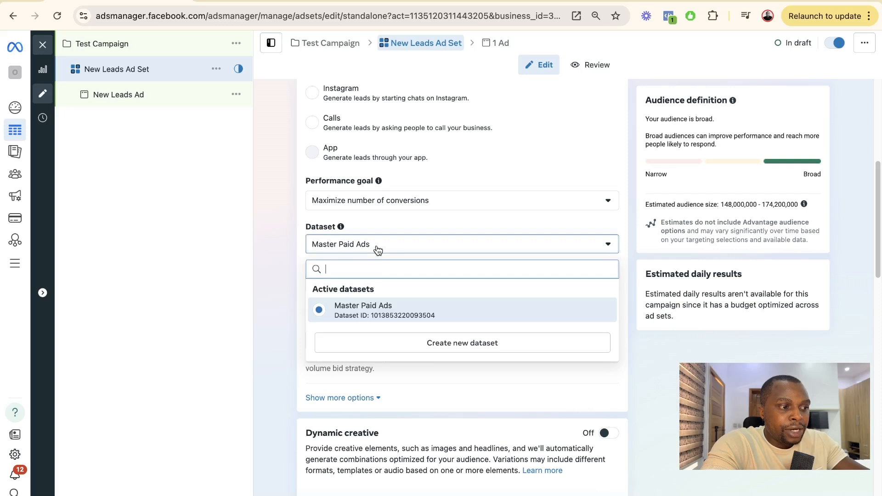
click(384, 317)
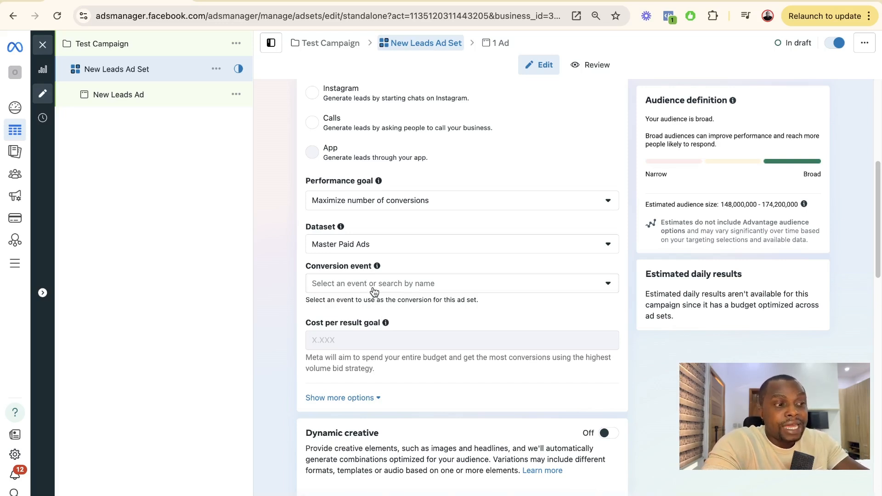
Look through the available conversion events and set the ad set's conversion event to Lead
click(375, 290)
scroll(428, 385, down, 2)
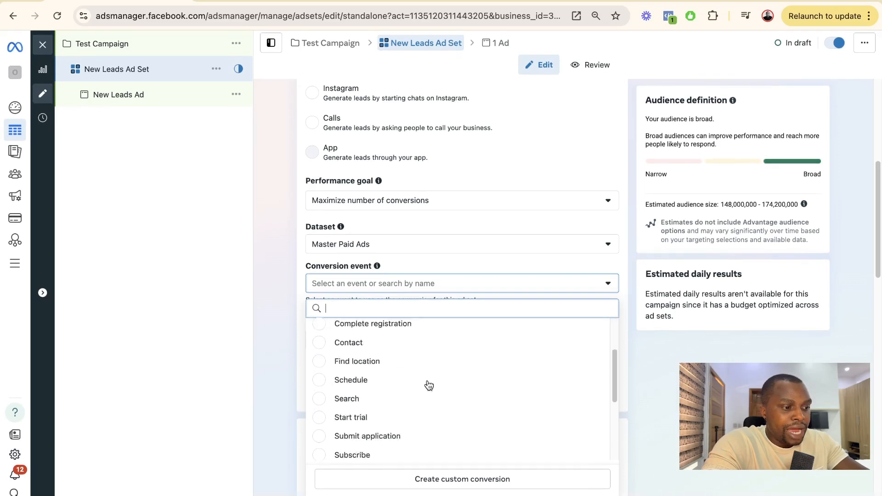
scroll(428, 385, down, 3)
scroll(428, 385, up, 3)
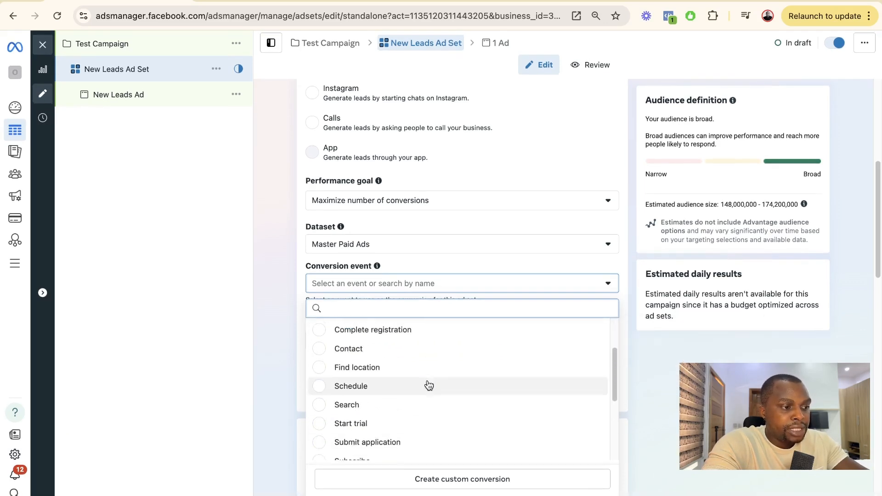
scroll(371, 337, up, 2)
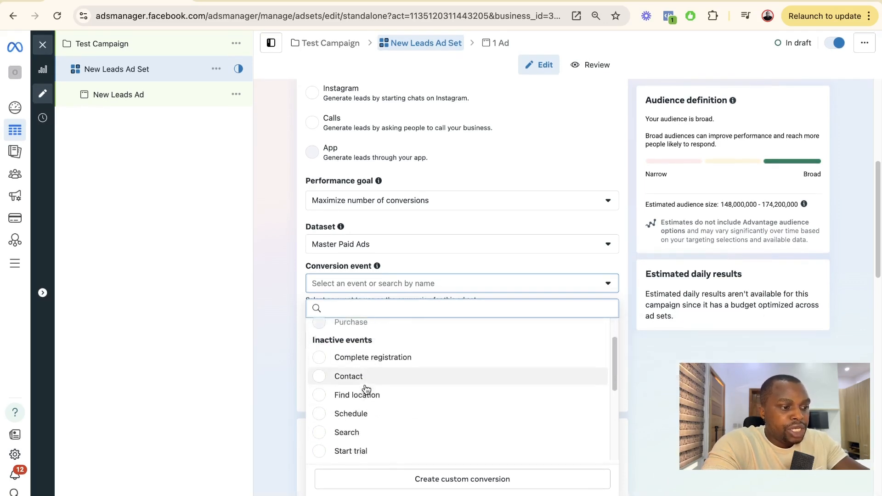
scroll(366, 390, down, 3)
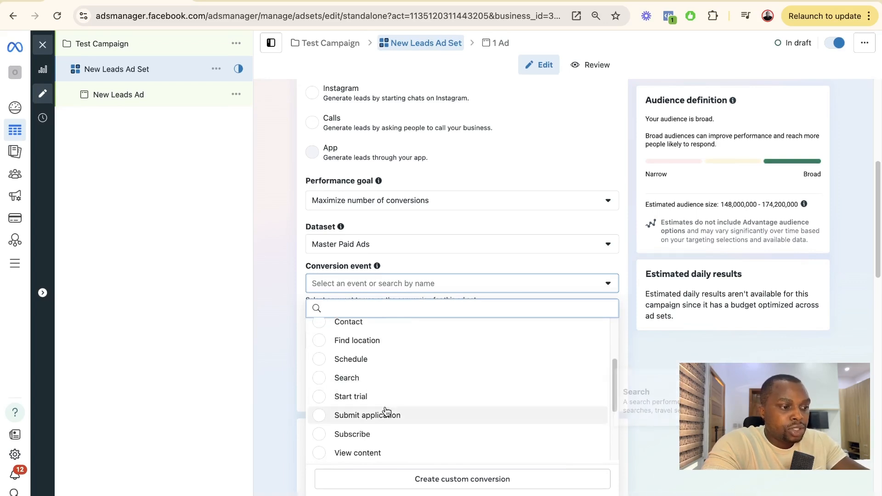
mouse_move(385, 411)
scroll(385, 411, down, 5)
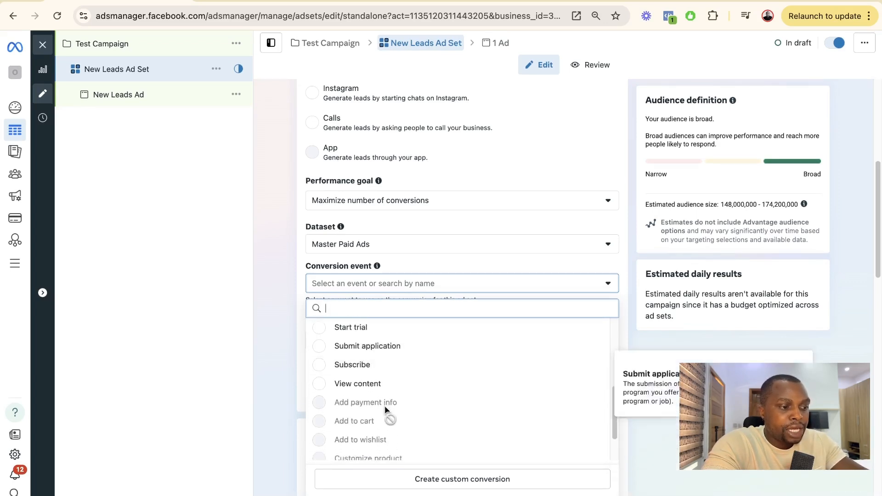
scroll(386, 411, up, 8)
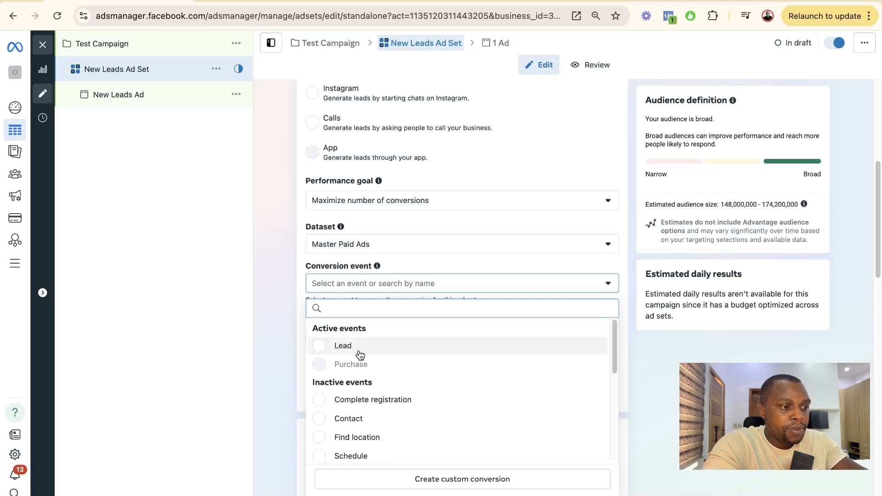
mouse_move(357, 351)
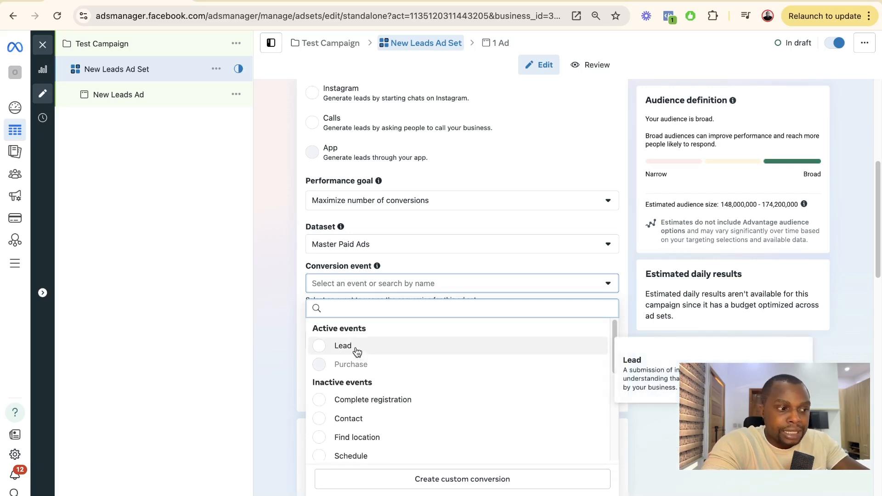
click(357, 352)
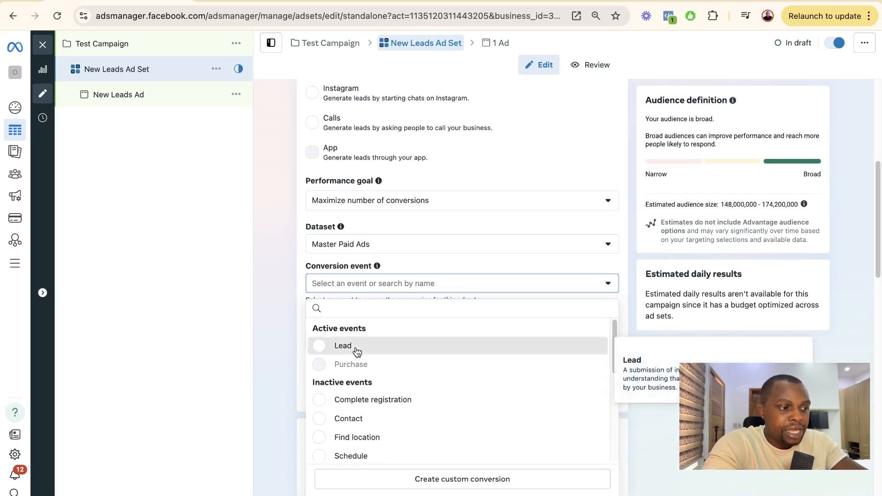
scroll(558, 394, down, 4)
scroll(557, 394, down, 7)
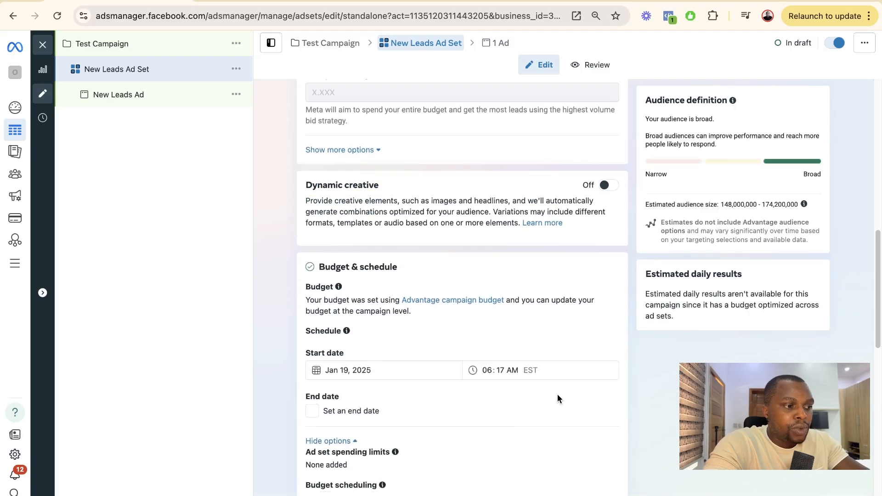
Switch the ad set from Advantage+ audience to the original audience options
scroll(559, 399, down, 3)
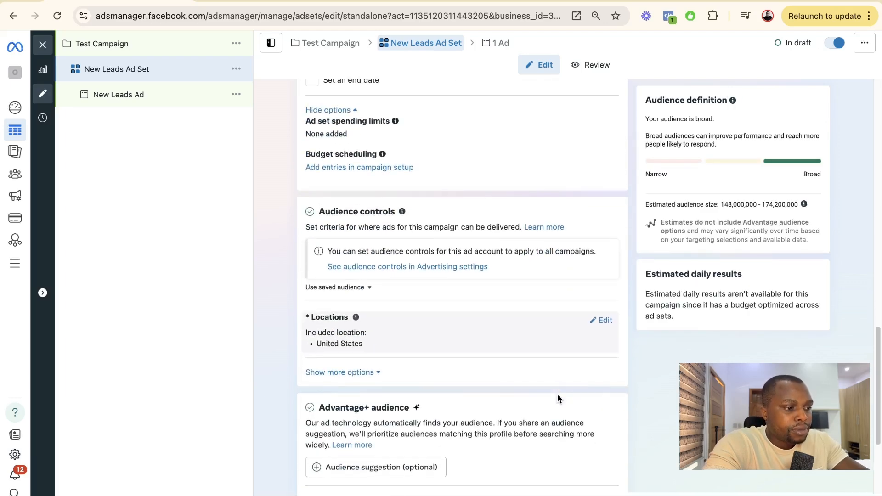
scroll(558, 399, down, 3)
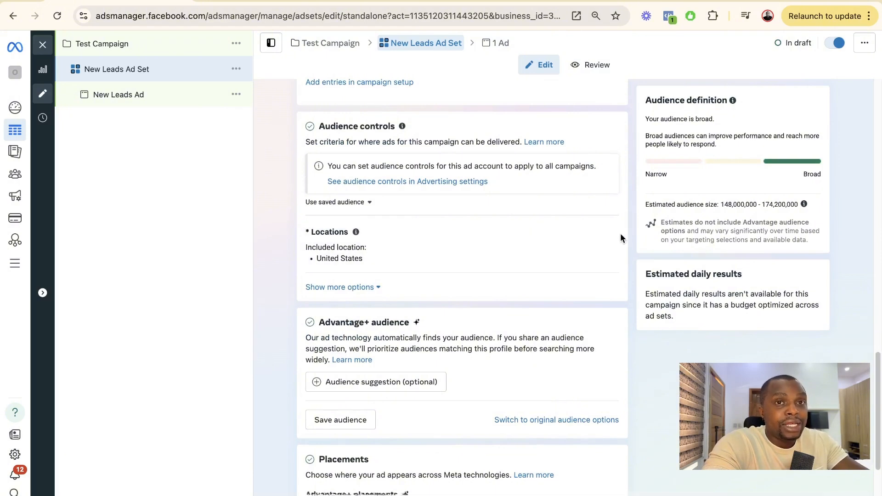
mouse_move(612, 237)
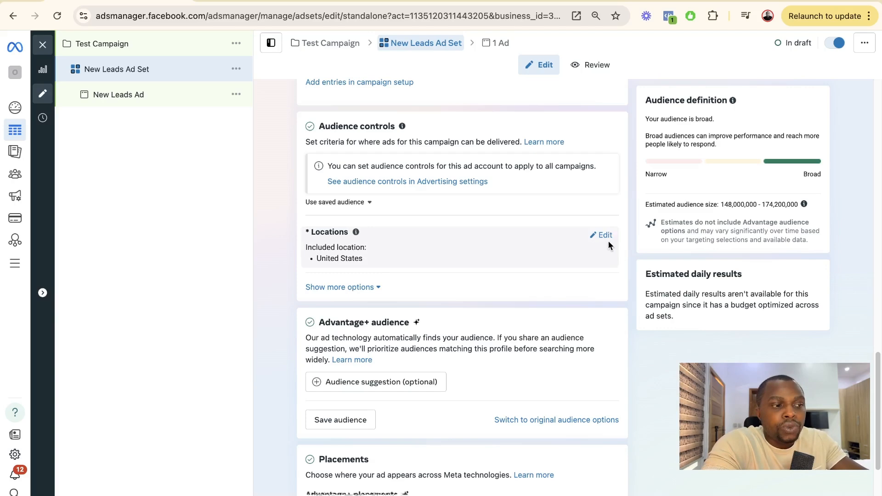
scroll(426, 293, down, 2)
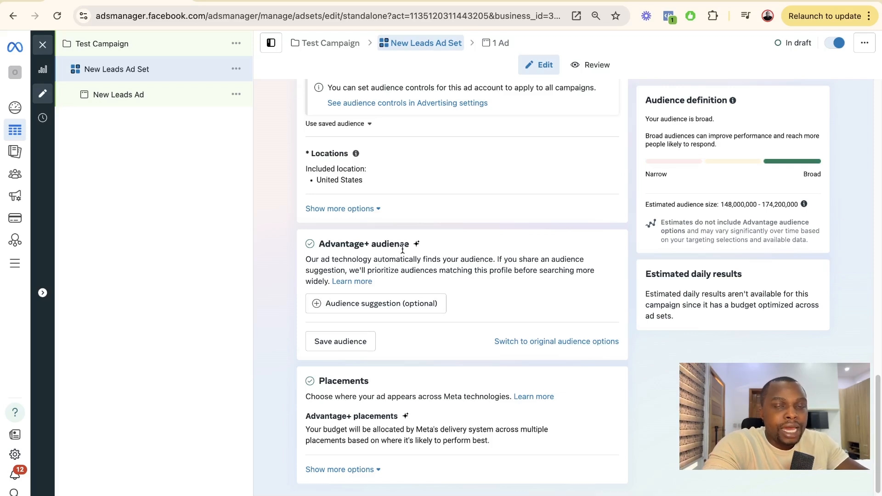
click(572, 345)
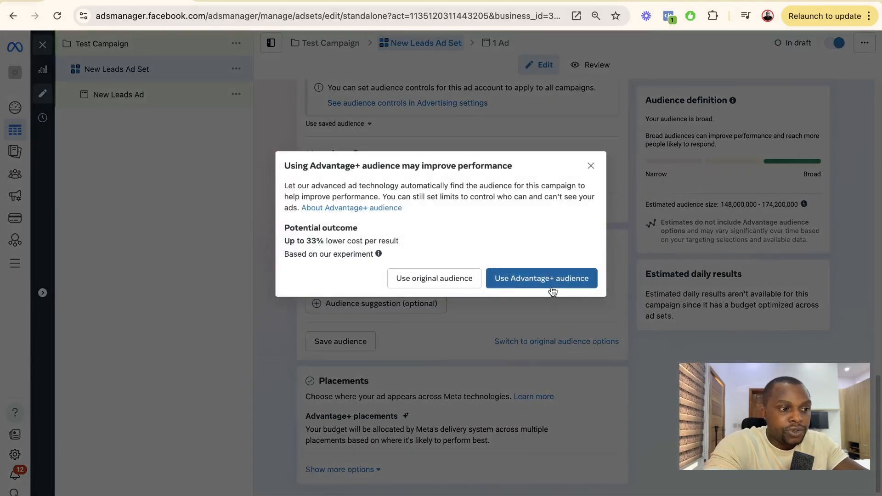
click(416, 283)
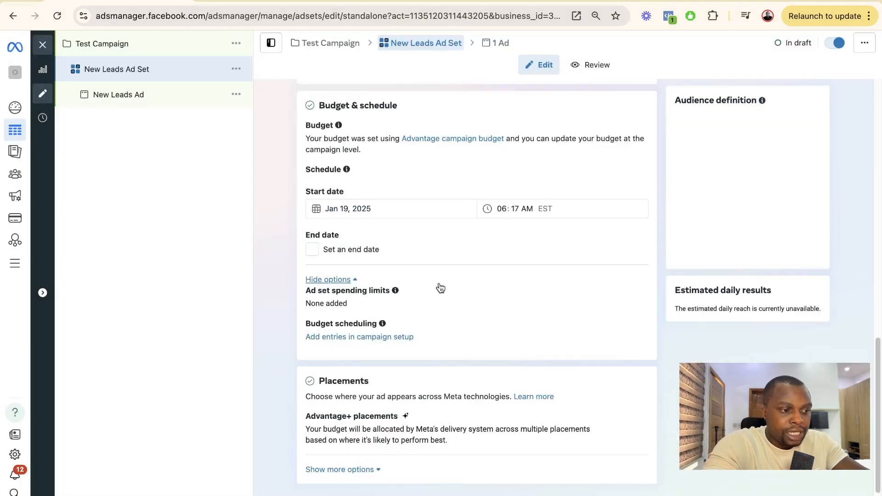
Set the ad set audience's age range to 24–55
scroll(489, 338, down, 8)
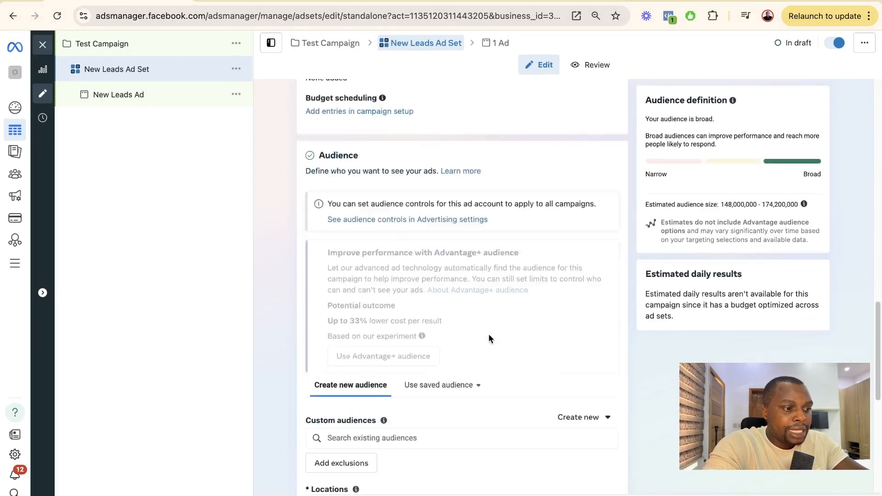
scroll(489, 337, down, 2)
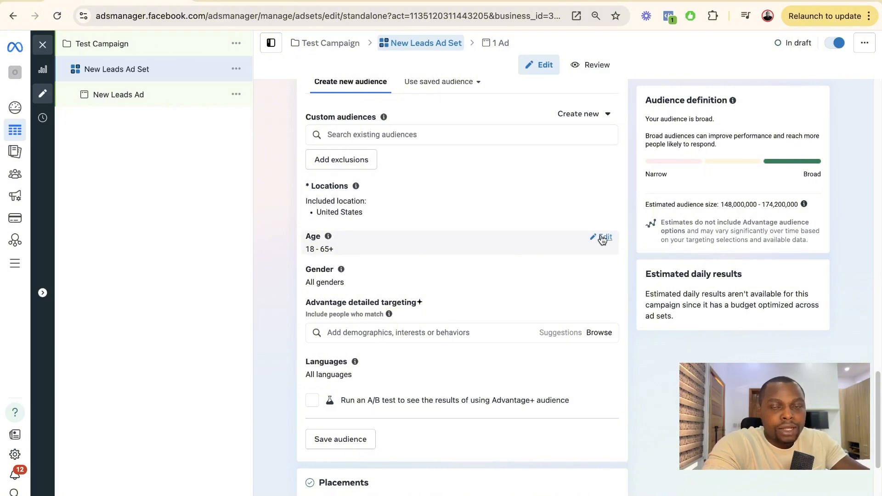
click(602, 238)
click(329, 255)
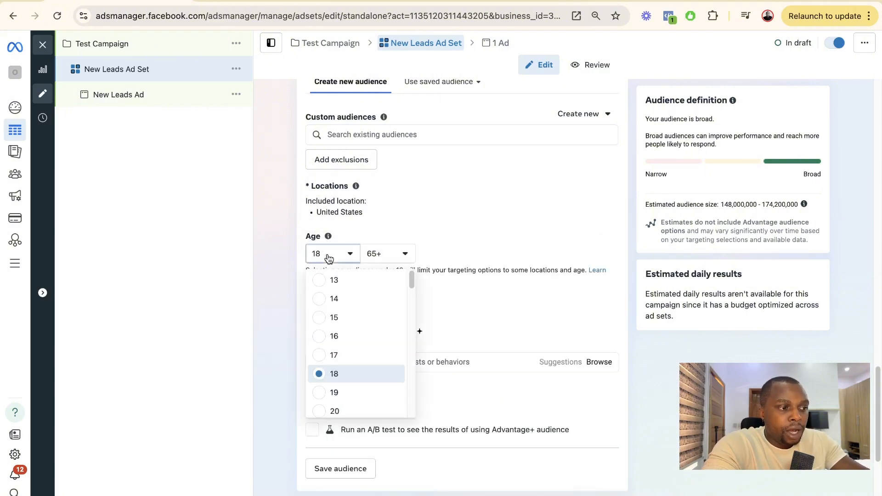
scroll(370, 365, down, 3)
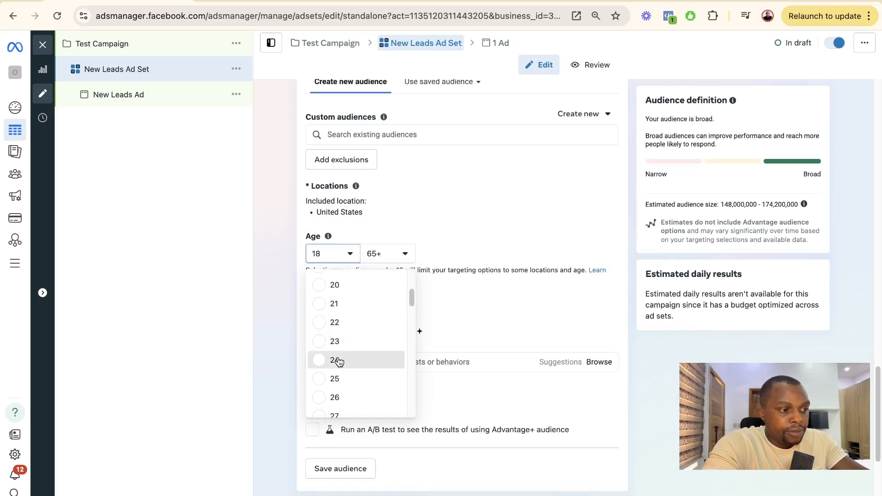
click(398, 253)
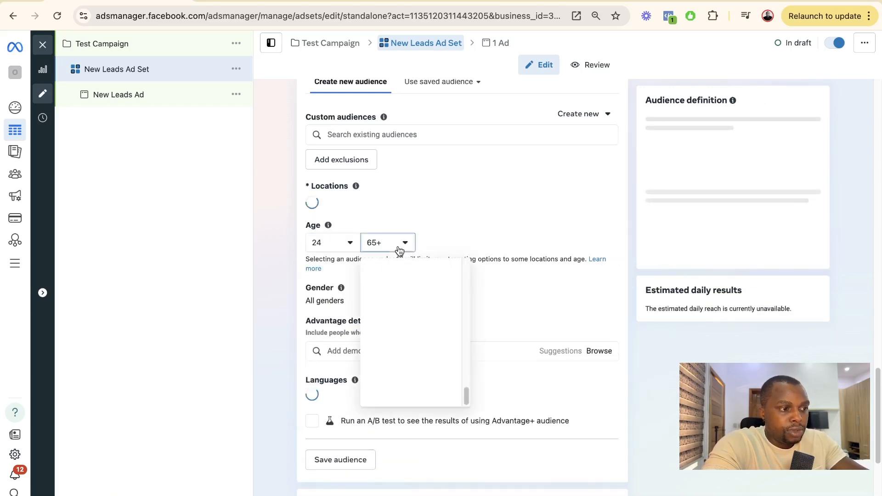
scroll(425, 353, up, 3)
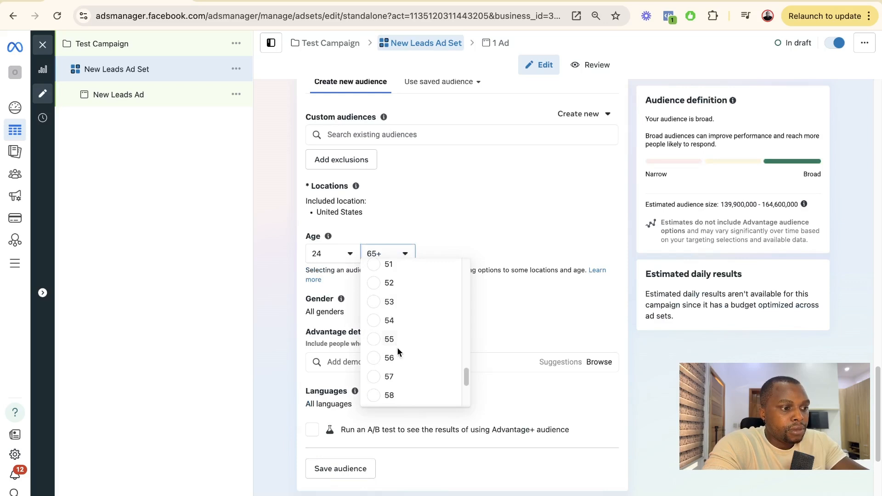
click(398, 340)
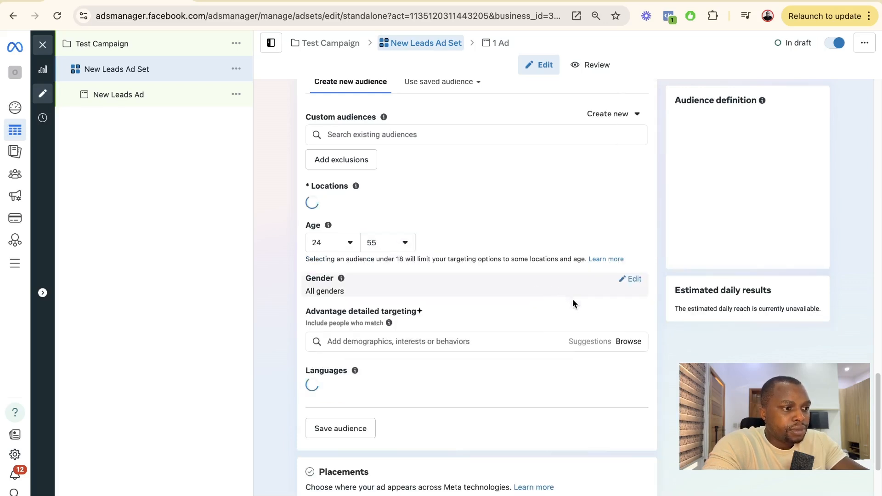
Open the gender setting, leave it on All, and add the Small business owners behavior to the detailed targeting
scroll(573, 303, down, 1)
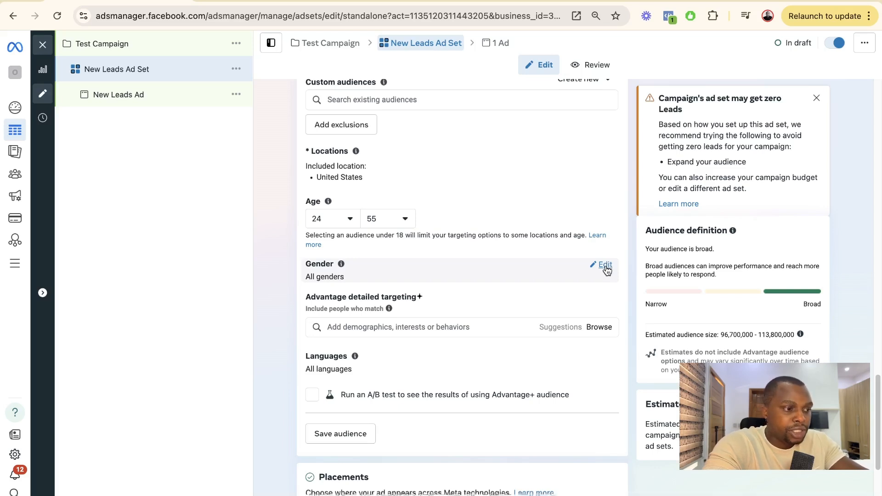
click(605, 266)
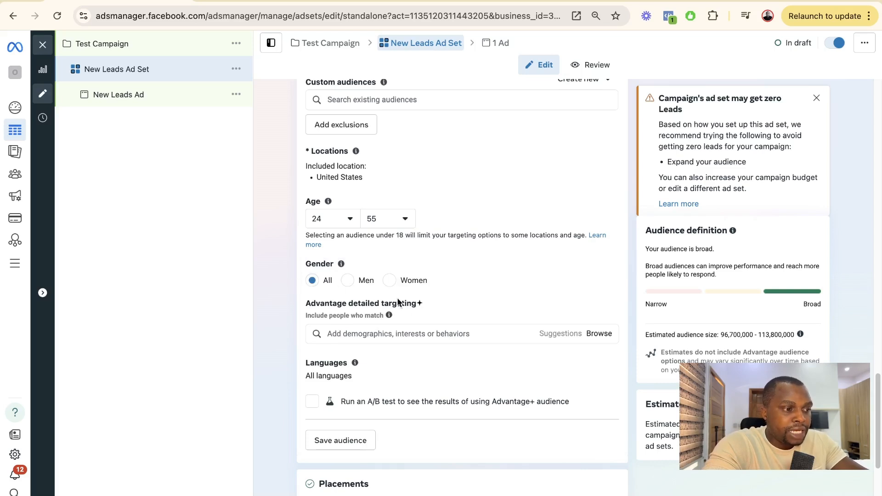
scroll(404, 304, down, 2)
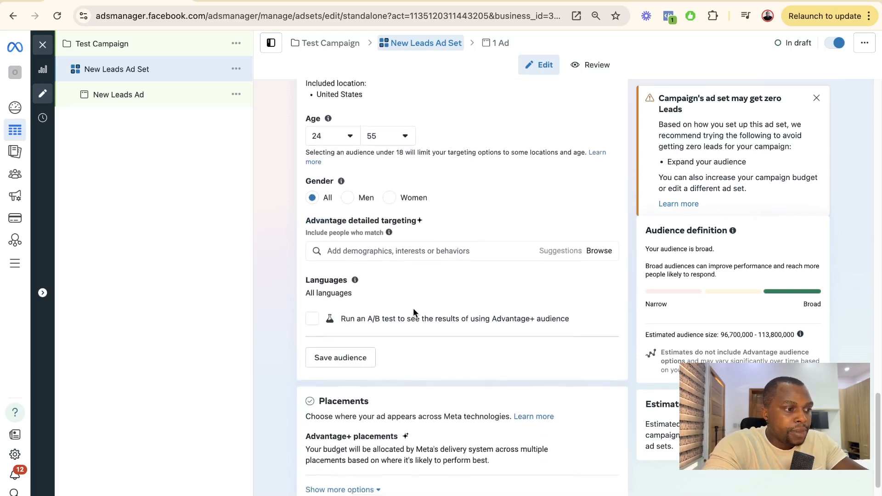
click(410, 251)
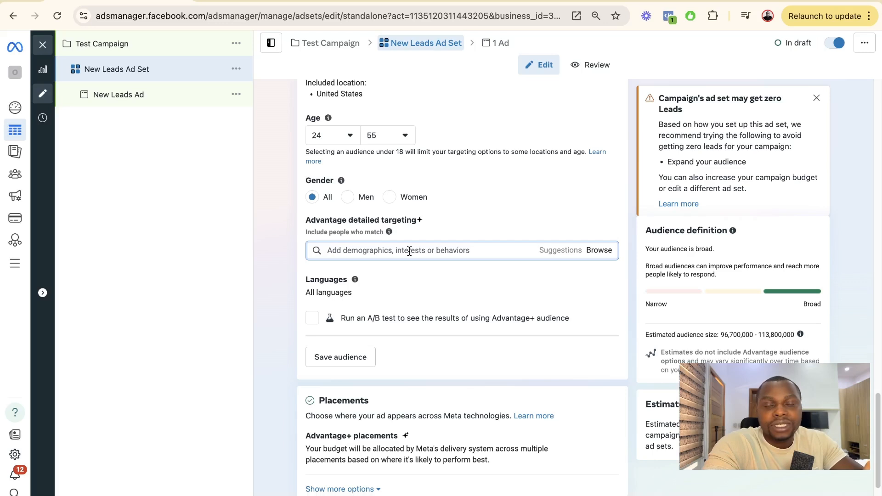
text(Smal)
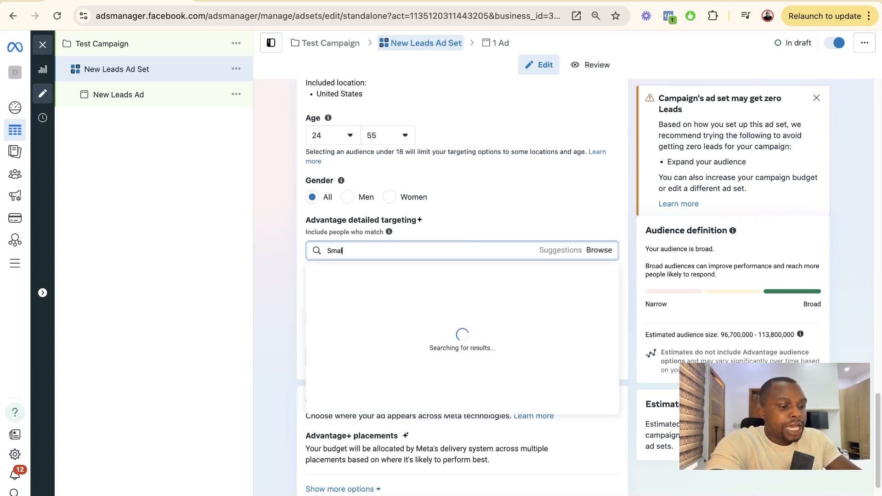
text(l Business oWners)
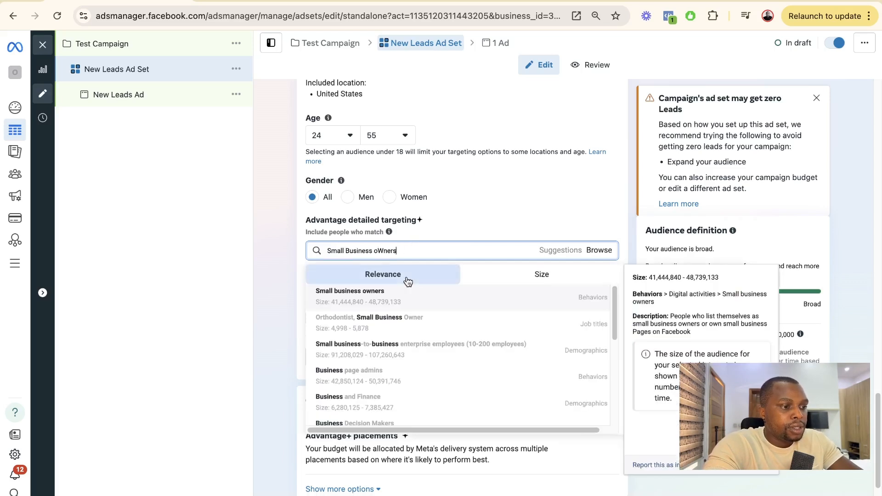
click(410, 305)
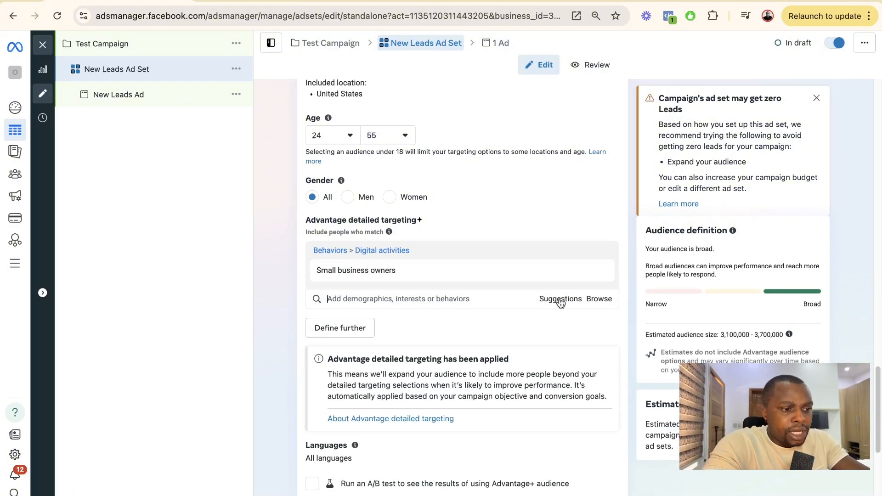
Look through the suggested interests, job titles and behaviors related to small business owners in the detailed targeting
click(560, 299)
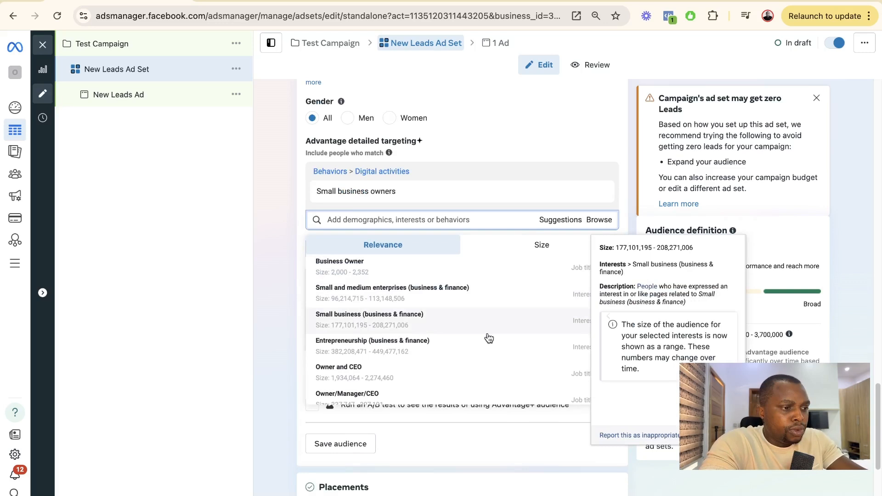
scroll(403, 319, down, 1)
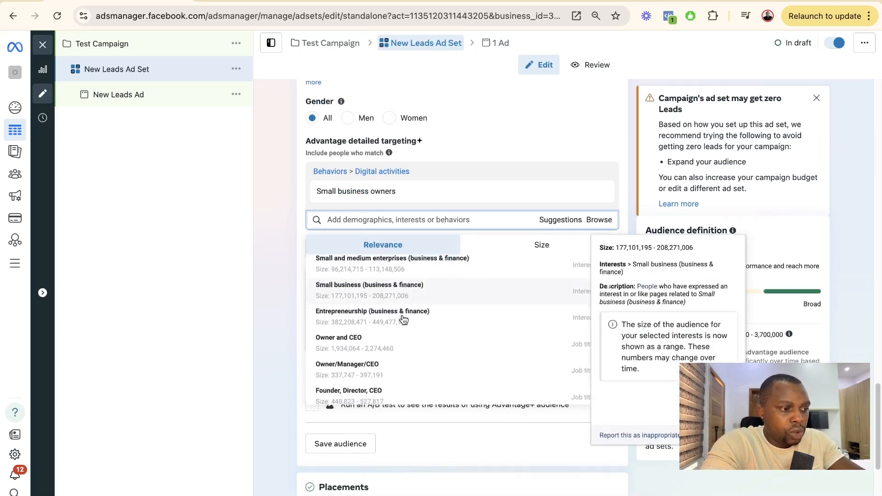
scroll(403, 319, down, 2)
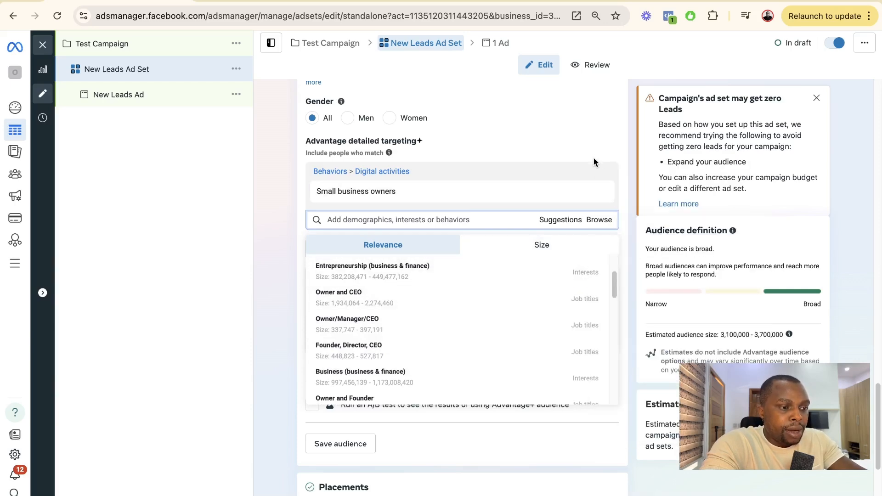
mouse_move(592, 277)
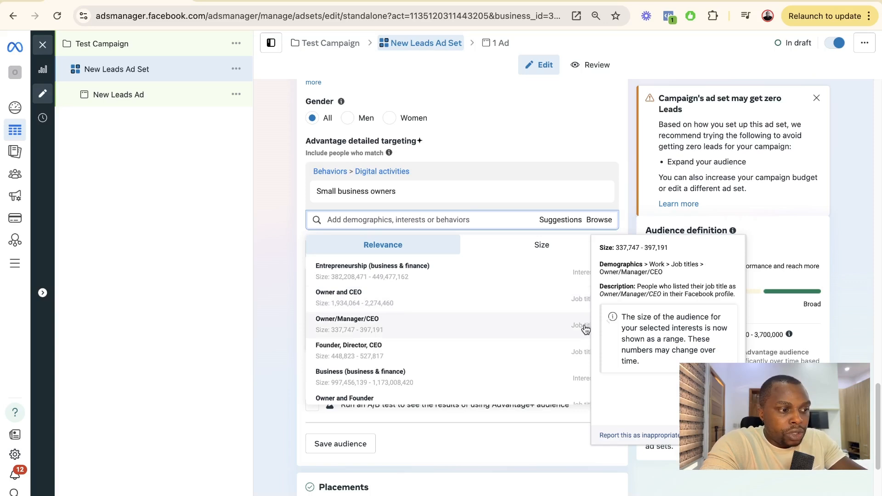
scroll(585, 365, down, 4)
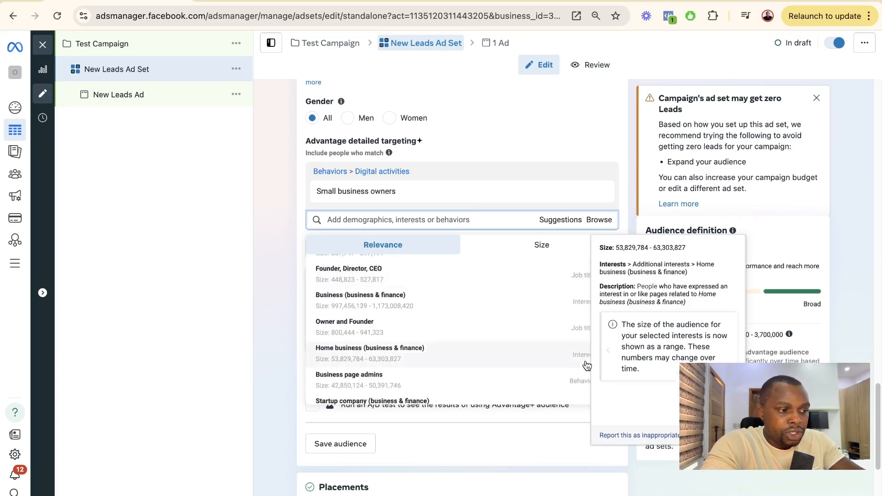
scroll(586, 365, down, 1)
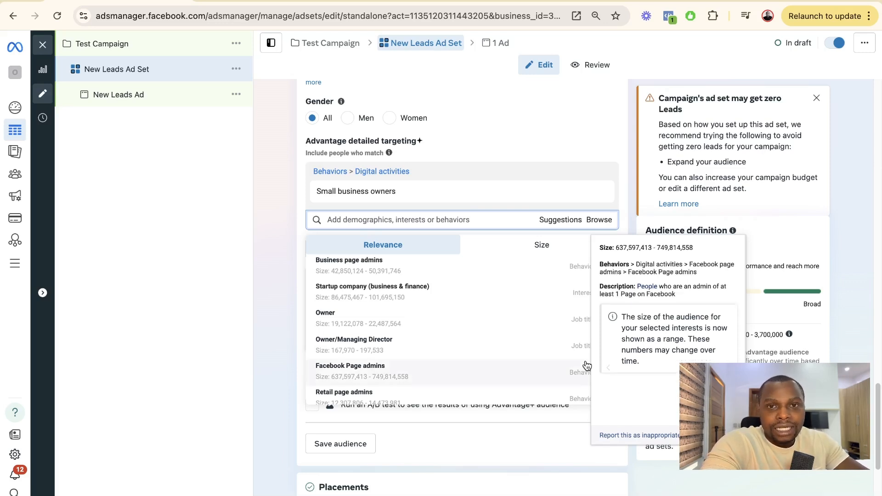
scroll(498, 326, up, 1)
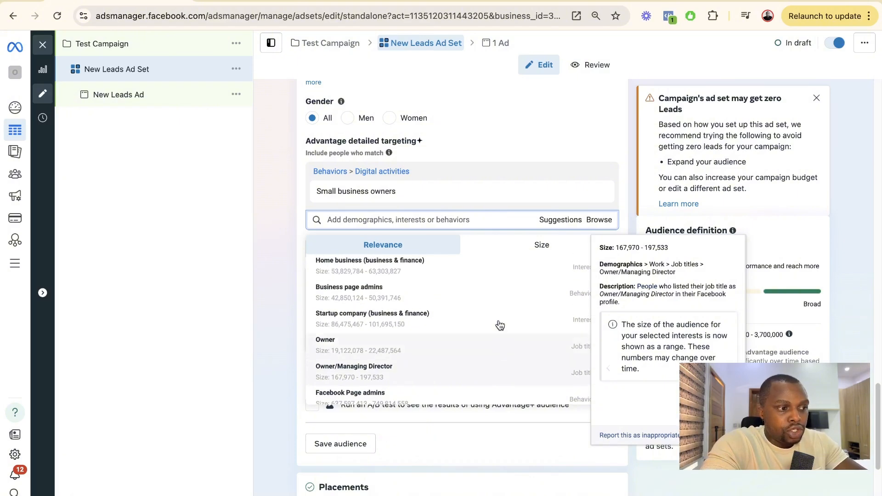
click(626, 161)
mouse_move(486, 187)
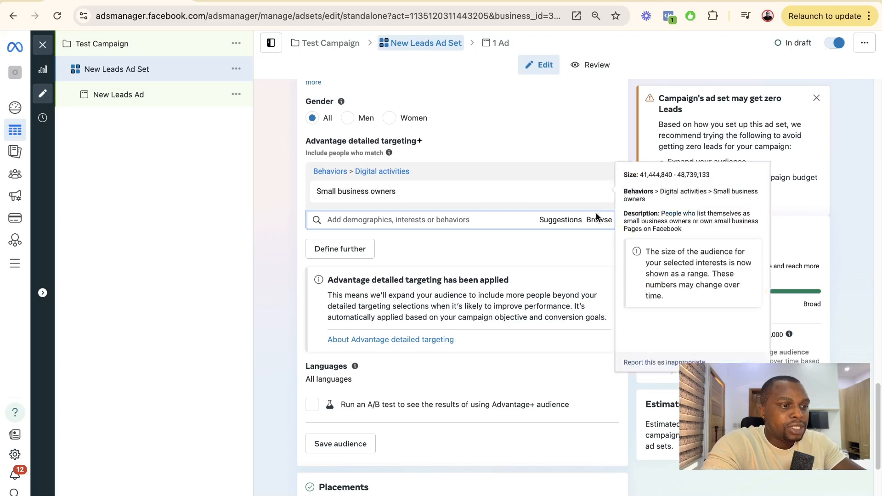
Add the suggested behaviors Business page admins and Retail page admins to the detailed targeting
click(560, 221)
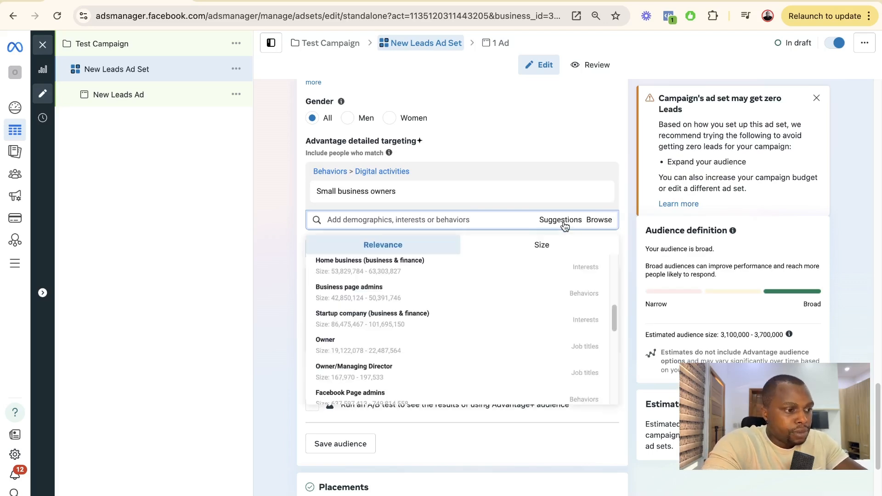
click(406, 297)
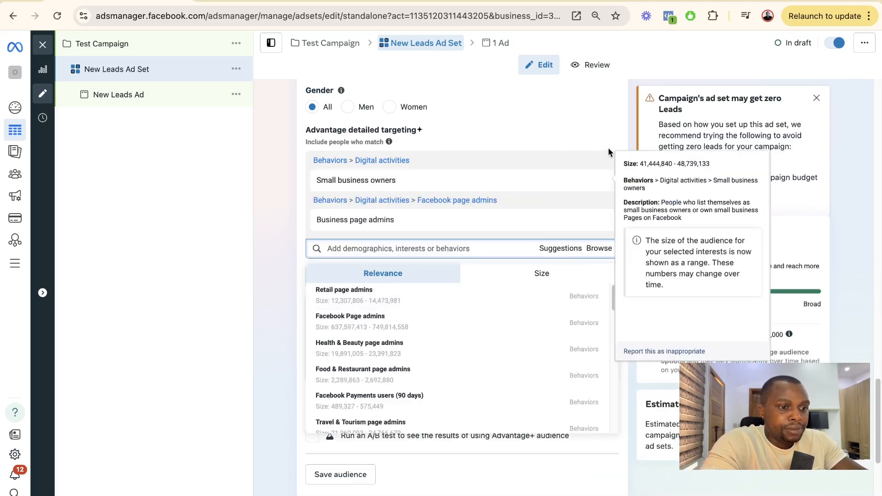
scroll(753, 340, down, 2)
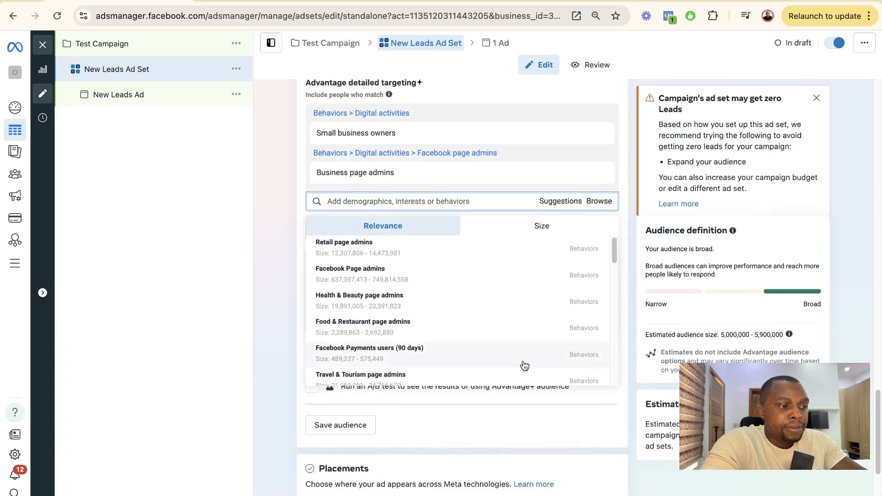
mouse_move(520, 363)
scroll(519, 365, down, 1)
scroll(519, 365, down, 1)
scroll(518, 364, up, 2)
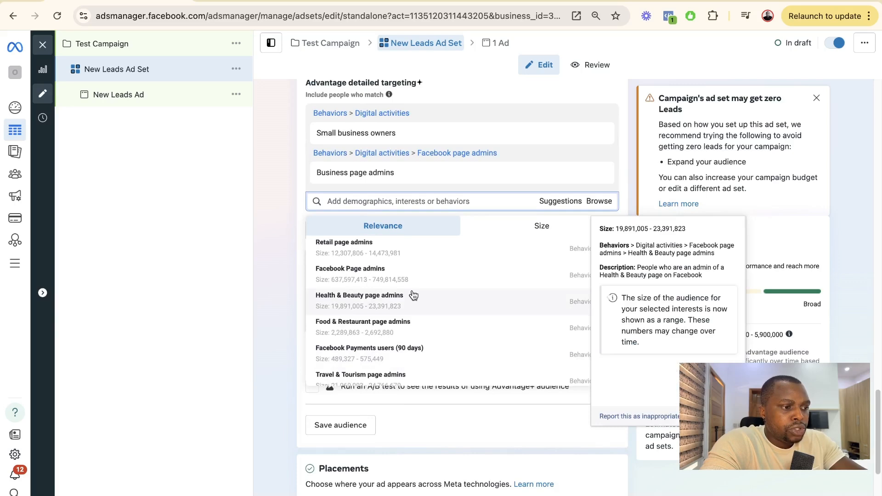
click(403, 254)
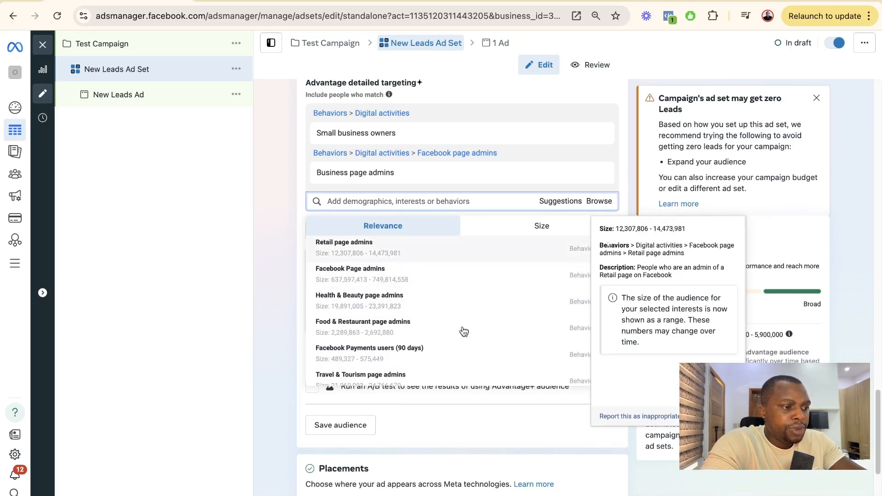
Add the suggested interest Entrepreneurship (business & finance) to the detailed targeting and close the suggestions
scroll(473, 352, down, 5)
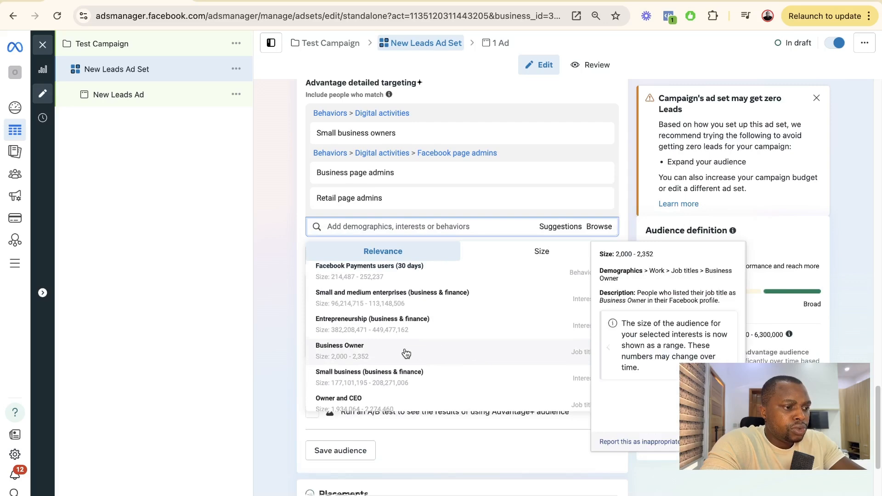
click(434, 329)
click(845, 302)
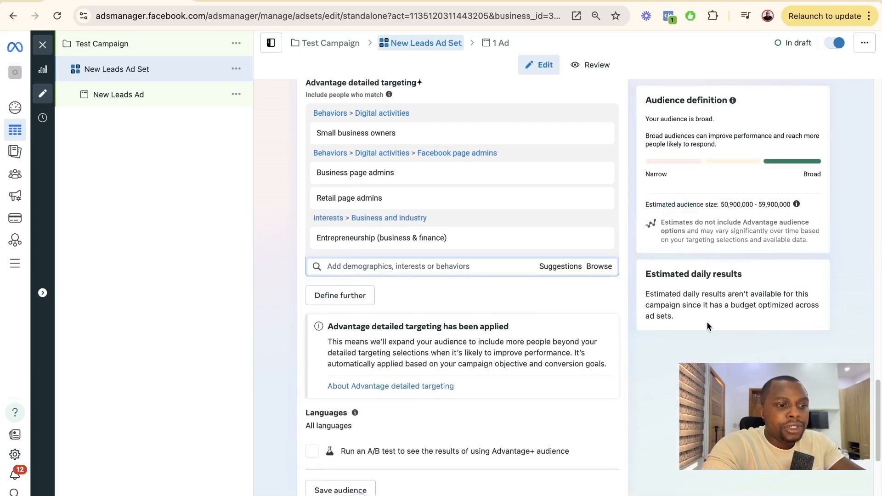
Examine the estimated audience size, how it is calculated, and the remaining detailed targeting and placement settings of the ad set
drag(719, 204, 790, 205)
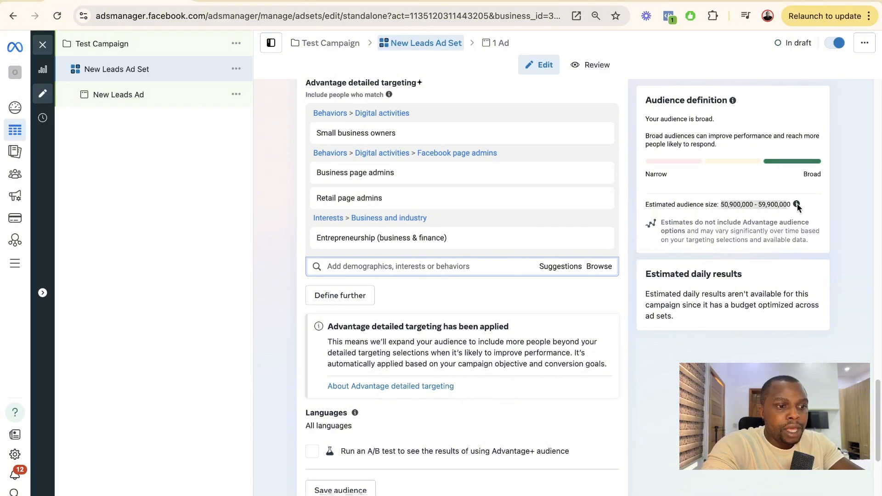
mouse_move(790, 204)
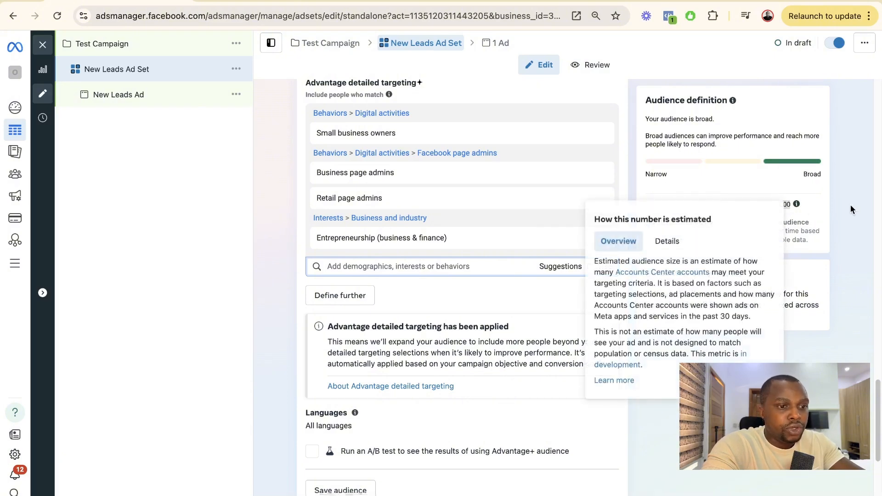
scroll(506, 354, down, 3)
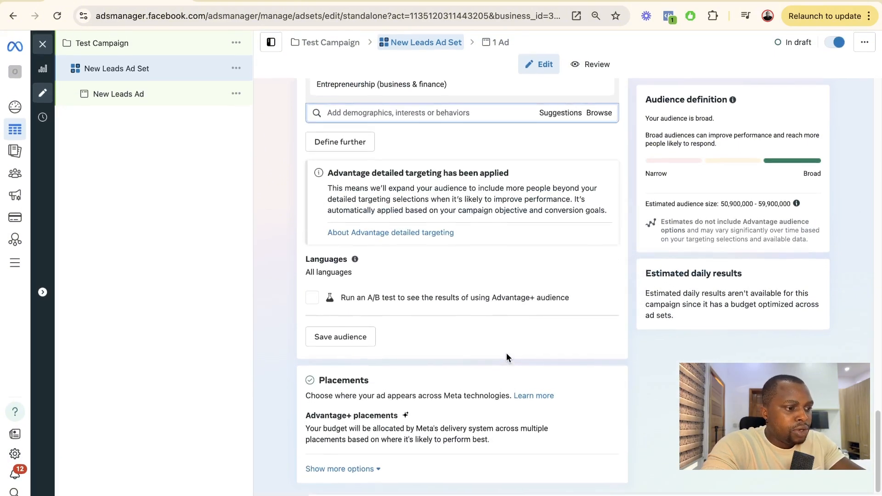
scroll(506, 357, up, 2)
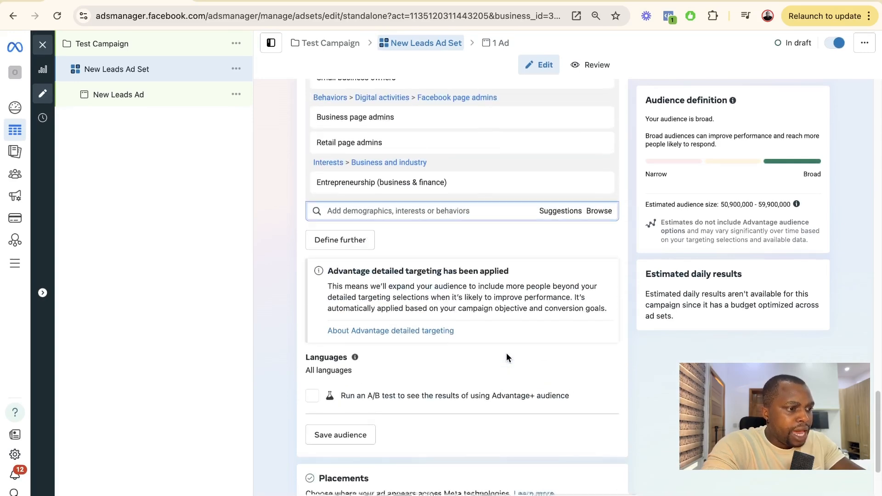
scroll(506, 357, up, 1)
scroll(506, 356, down, 3)
scroll(343, 220, up, 1)
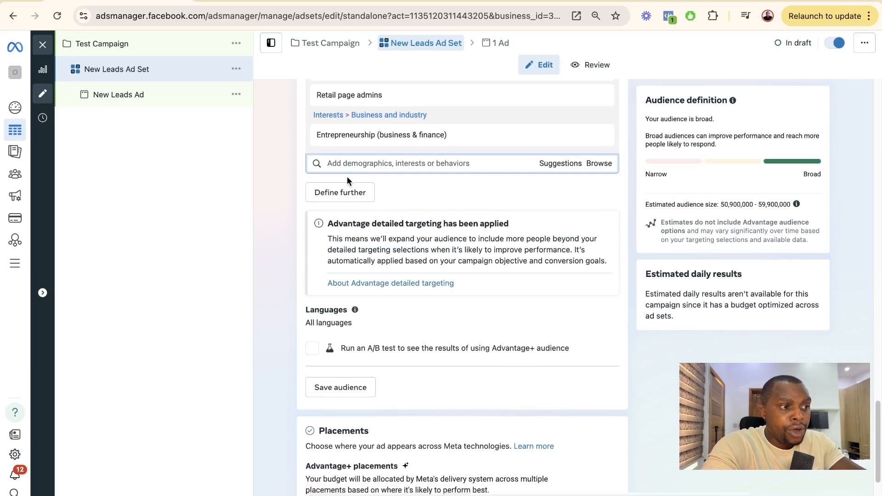
Define the detailed targeting further by adding an empty "and must also match" condition below the selected interests and behaviors
click(349, 192)
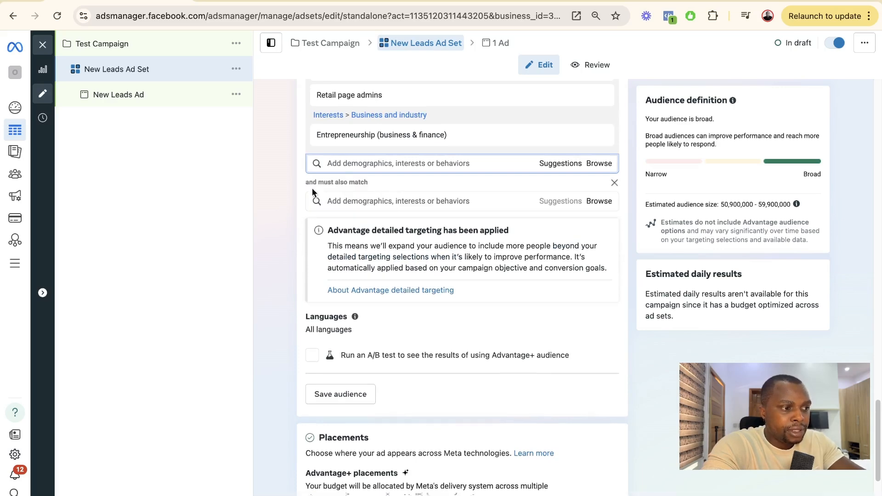
scroll(356, 128, up, 1)
mouse_move(338, 82)
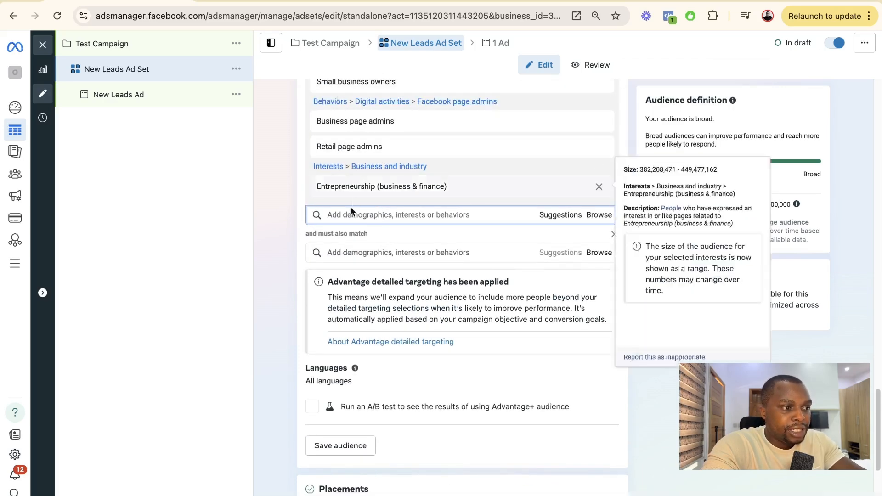
click(390, 256)
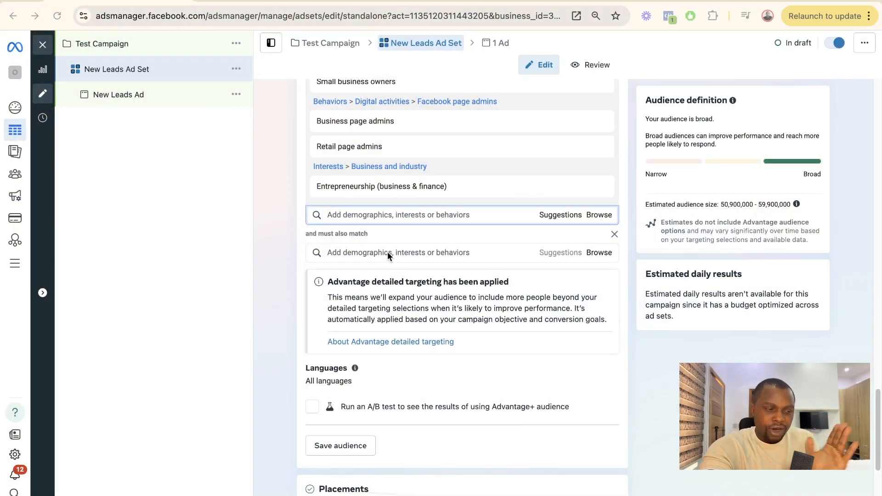
Go on to the New Leads Ad settings and turn on the ad preview
scroll(388, 252, down, 2)
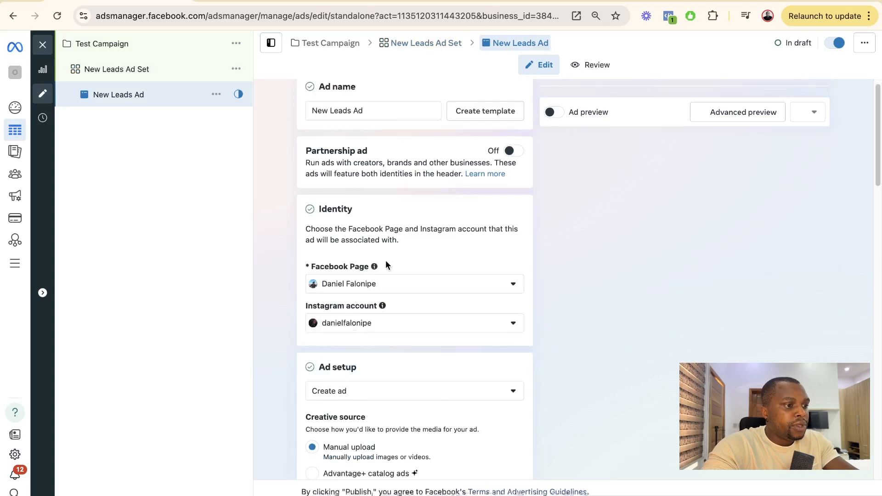
scroll(386, 265, down, 1)
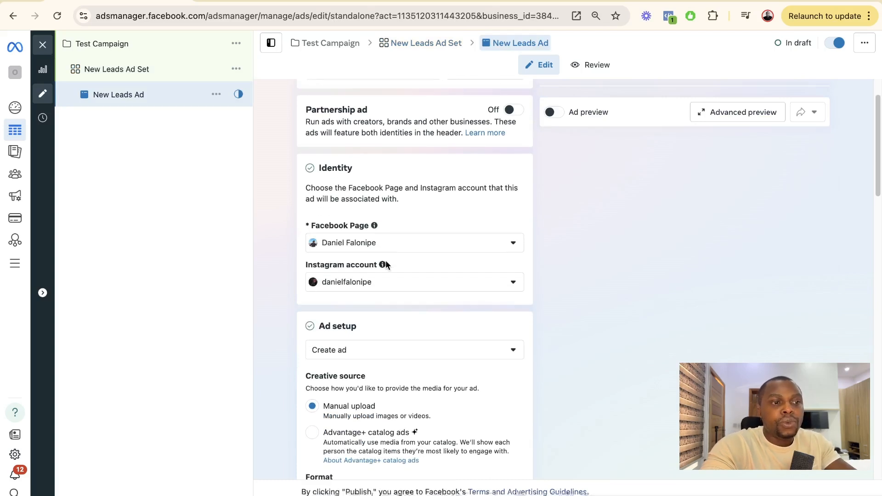
click(555, 112)
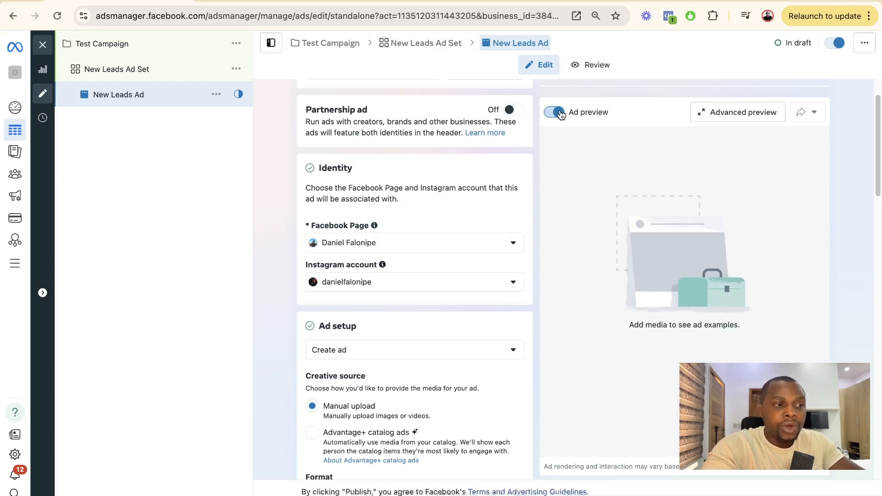
Look through the Facebook Pages available for the ad's identity and close the list without changing the selected Page
scroll(560, 114, down, 2)
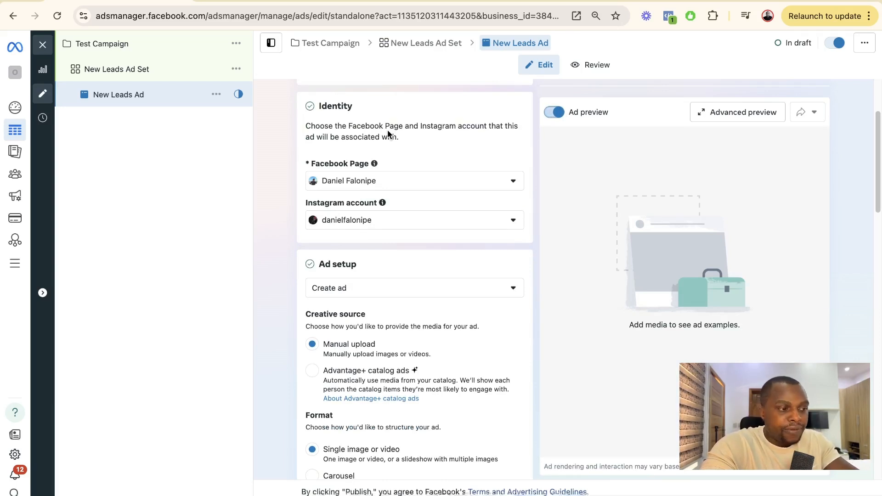
scroll(388, 131, down, 1)
scroll(388, 134, up, 1)
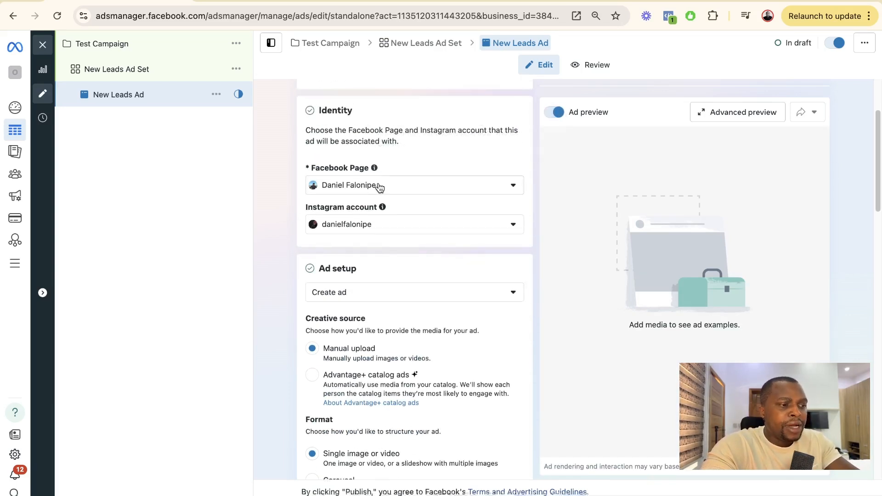
click(379, 185)
click(380, 187)
click(379, 186)
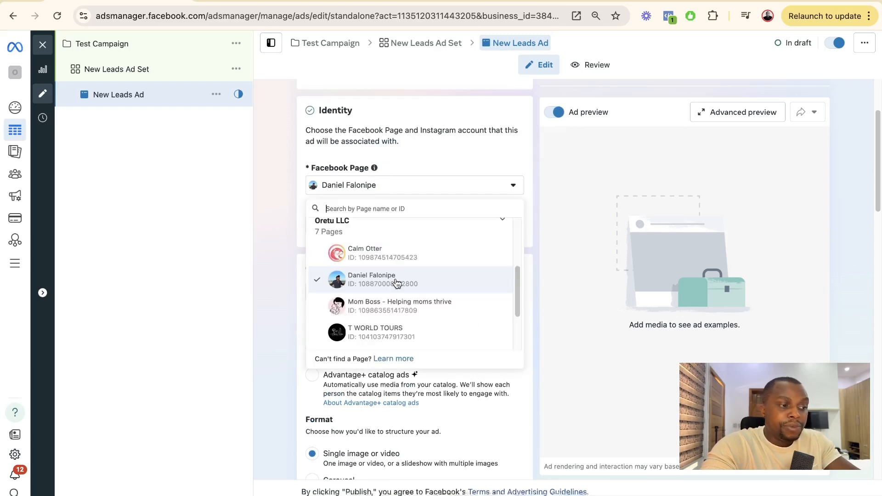
scroll(394, 282, down, 2)
scroll(395, 276, up, 5)
scroll(396, 272, down, 3)
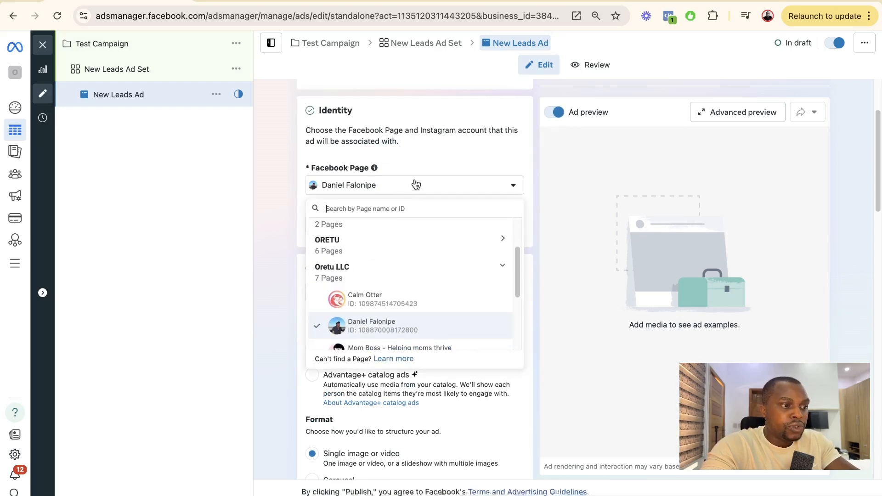
click(427, 152)
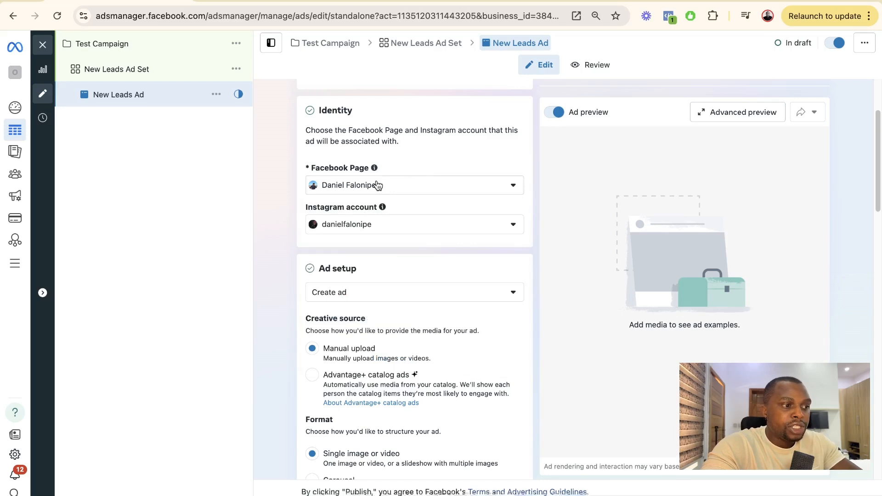
Keep manual upload and the Single image or video format, and start setting up the ad creative as an image ad
scroll(405, 286, down, 1)
scroll(405, 286, down, 5)
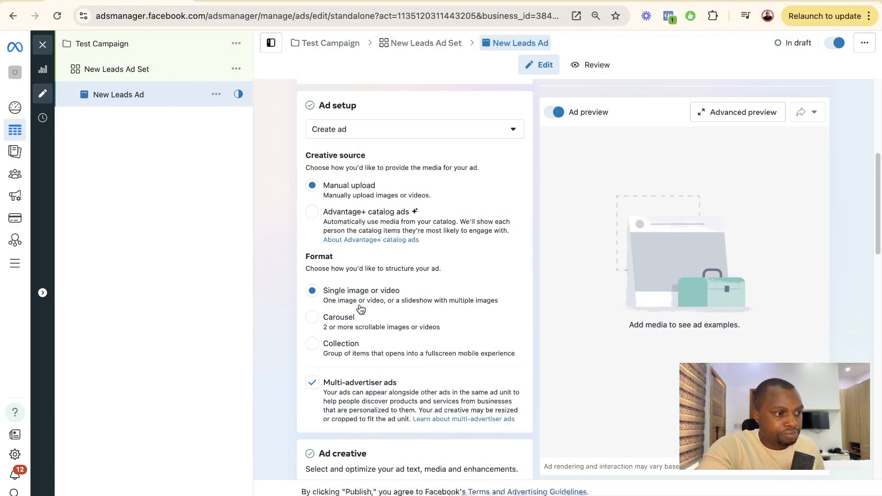
scroll(349, 303, down, 3)
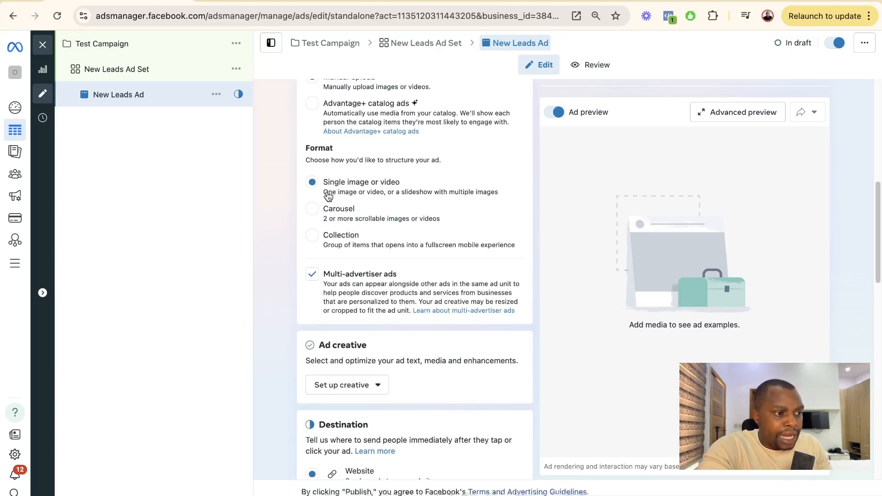
scroll(389, 275, down, 1)
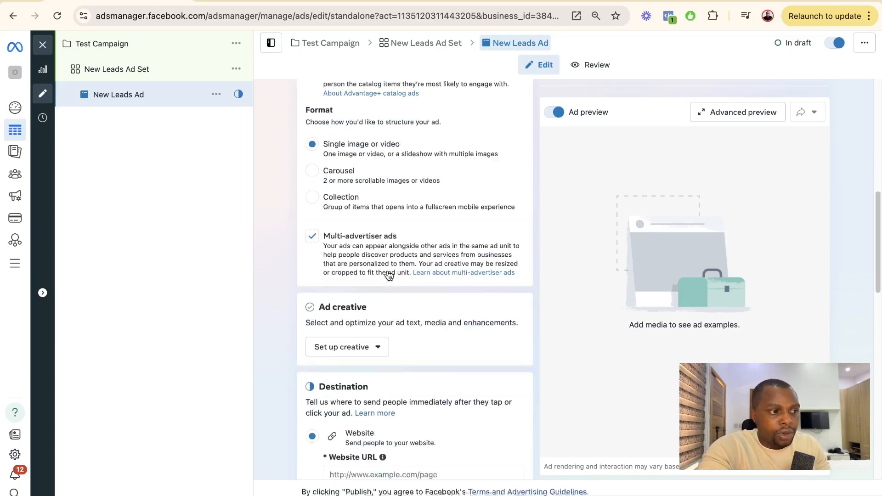
scroll(389, 275, down, 4)
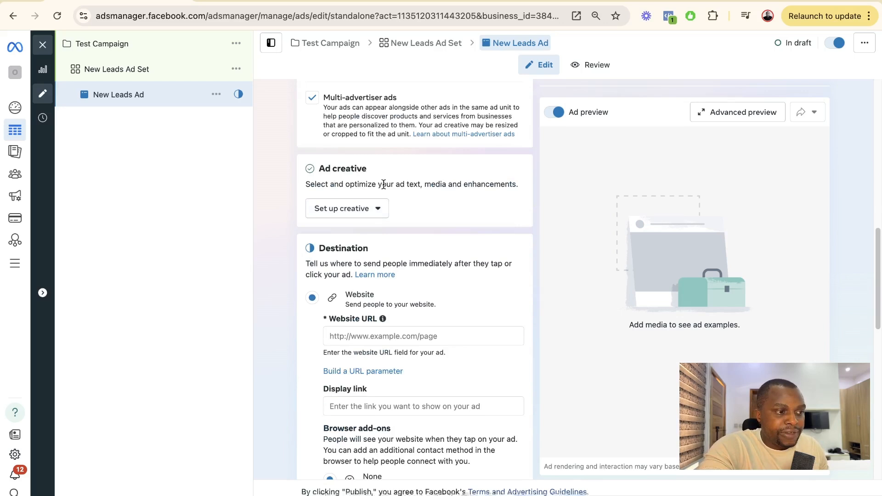
click(354, 209)
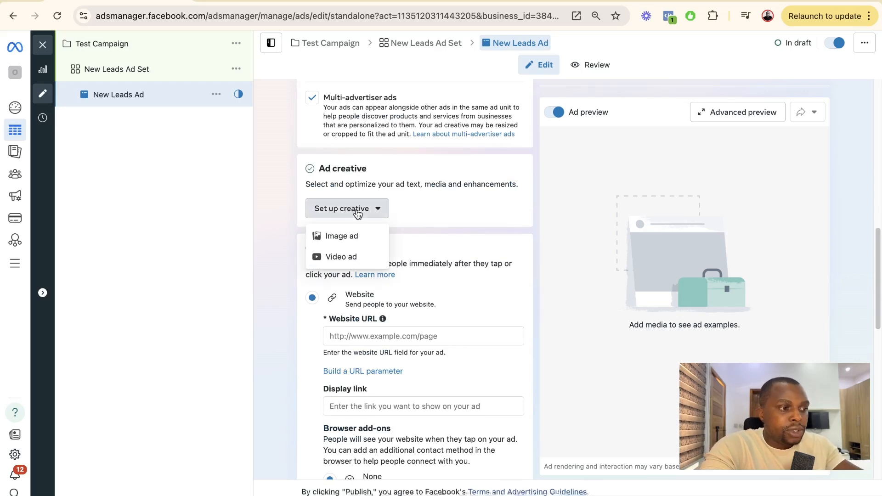
click(351, 238)
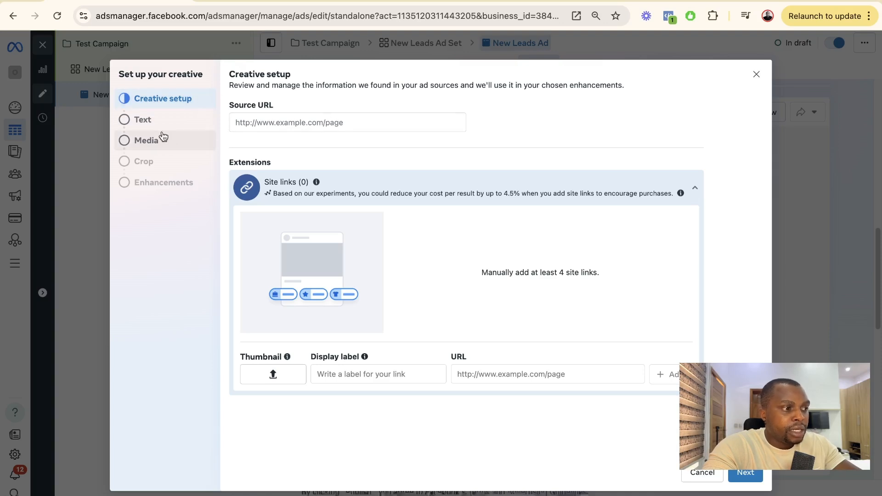
Look over the Creative setup and Text sections of the creative, including the call to action choices, leaving Learn more selected
click(158, 120)
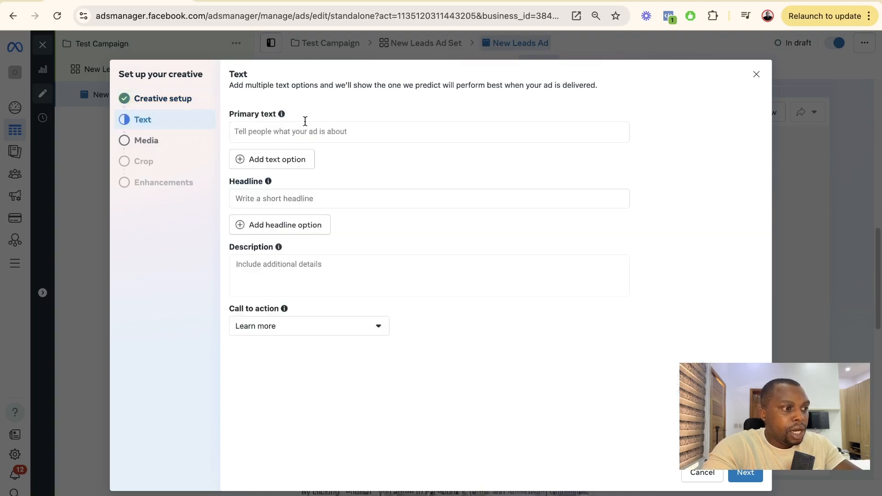
click(161, 104)
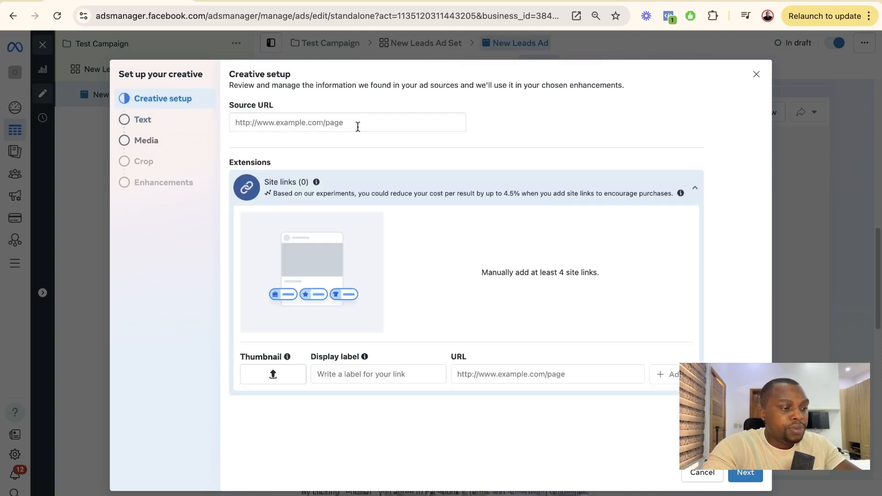
click(155, 124)
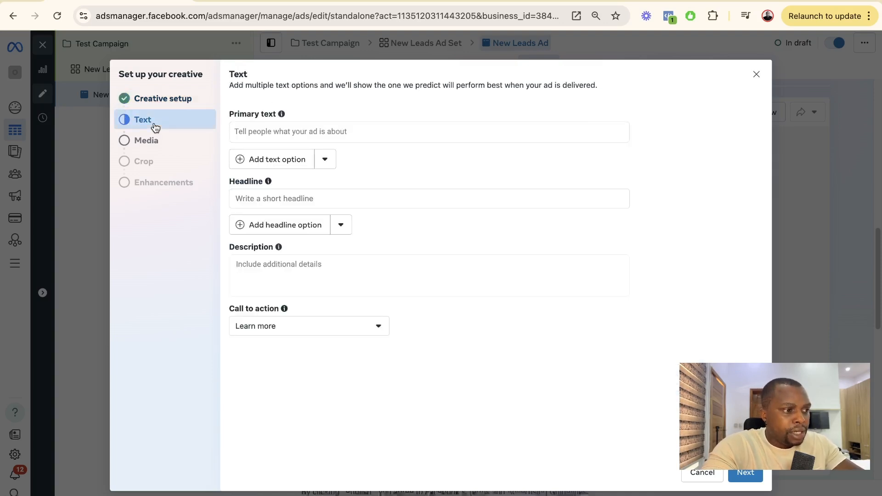
click(317, 133)
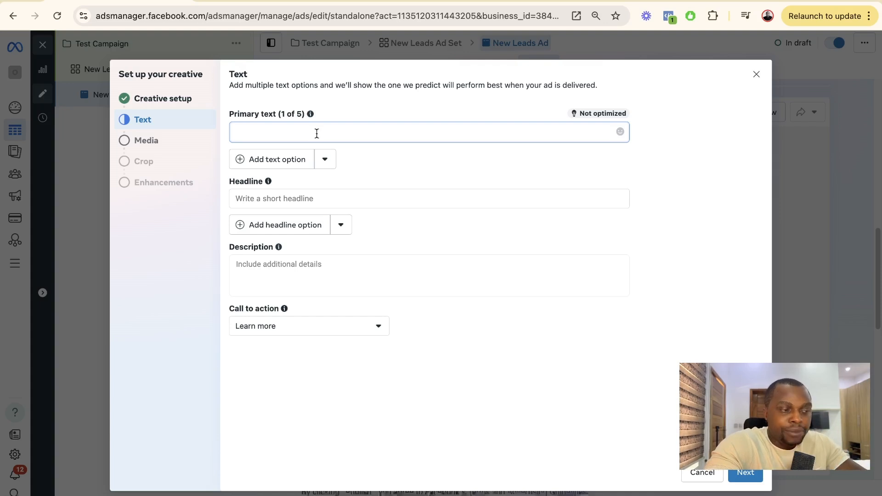
click(288, 203)
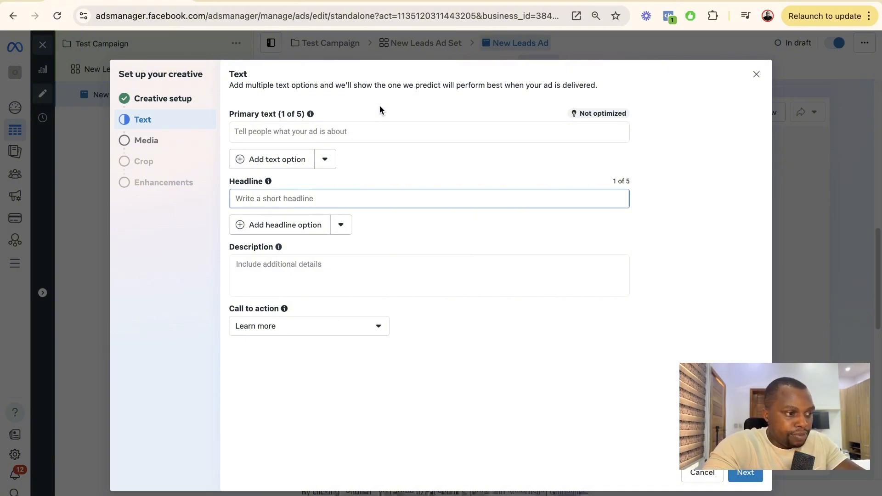
click(308, 327)
click(305, 482)
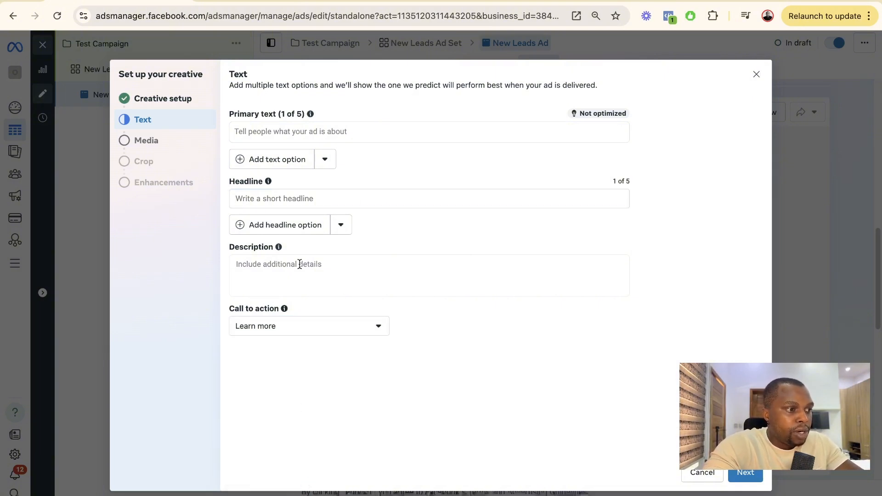
Enter "Save 50% on our goods!" as the ad's primary text
click(346, 130)
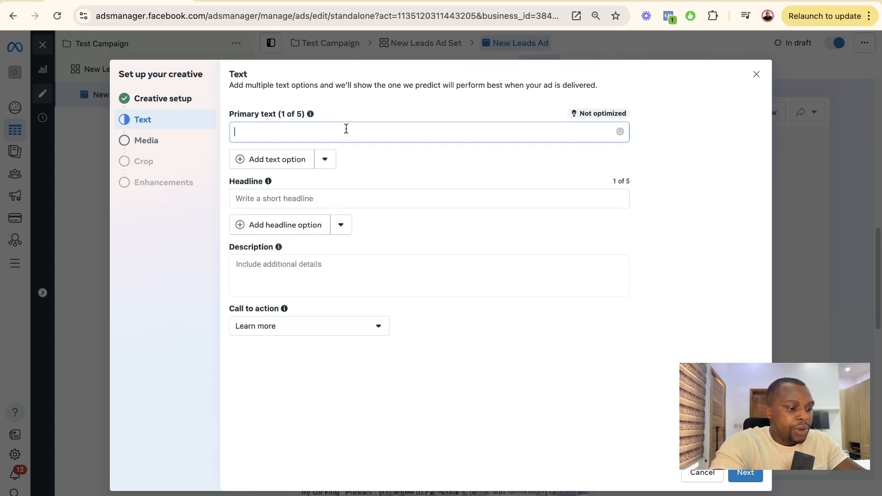
text(Save 5)
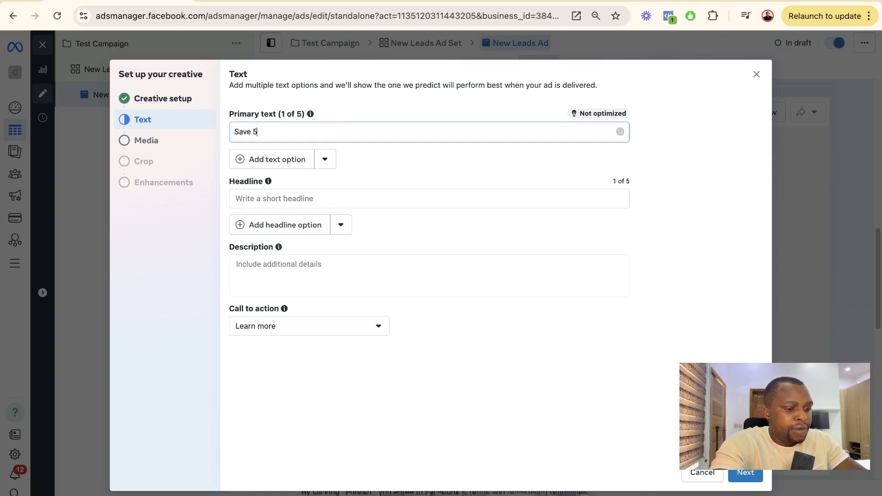
text(0% )
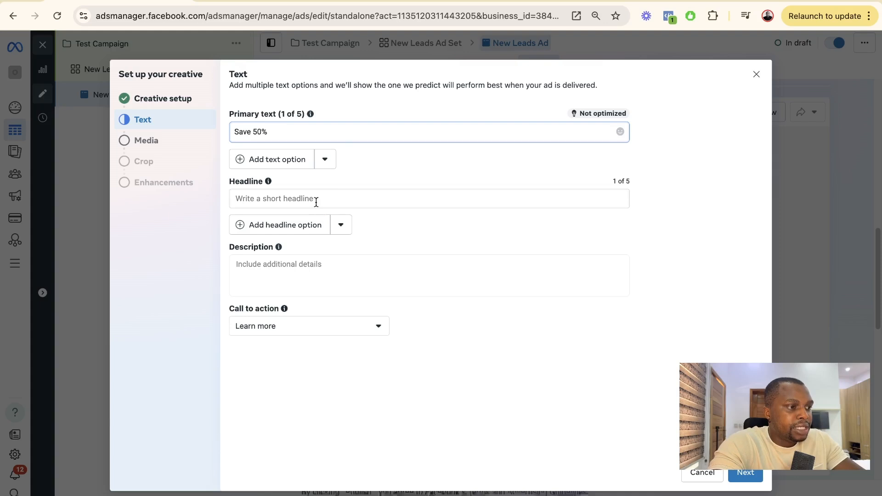
text(on our goods!)
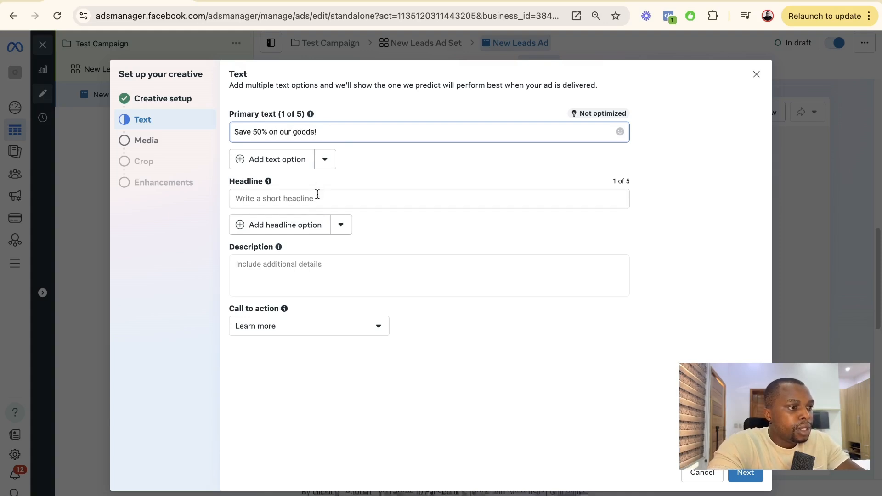
Enter "Save 50%" as the ad's headline
click(317, 197)
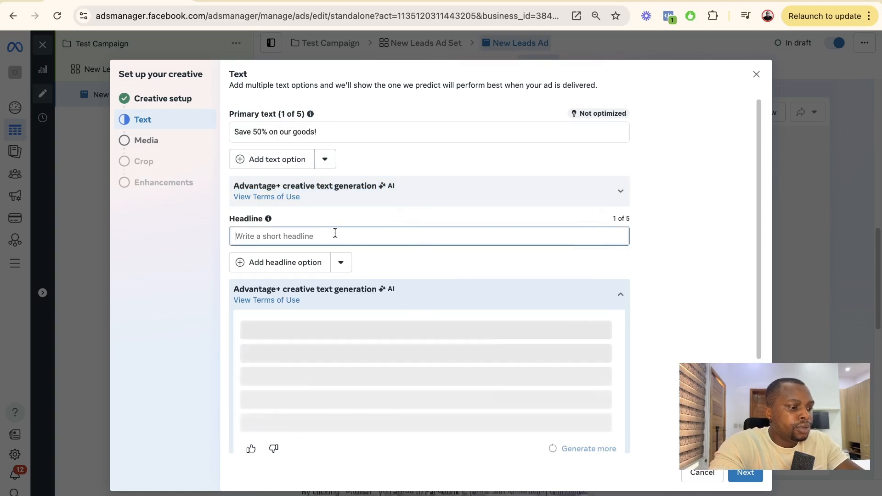
text(Save 50%)
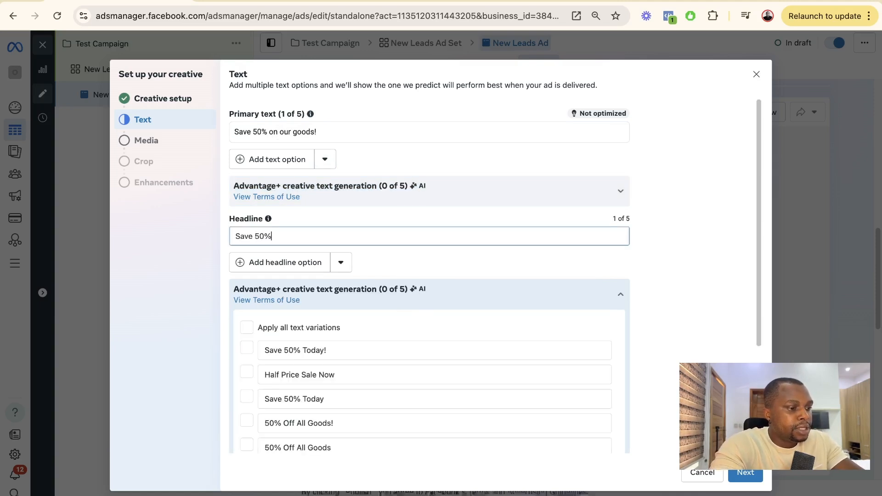
scroll(407, 239, down, 4)
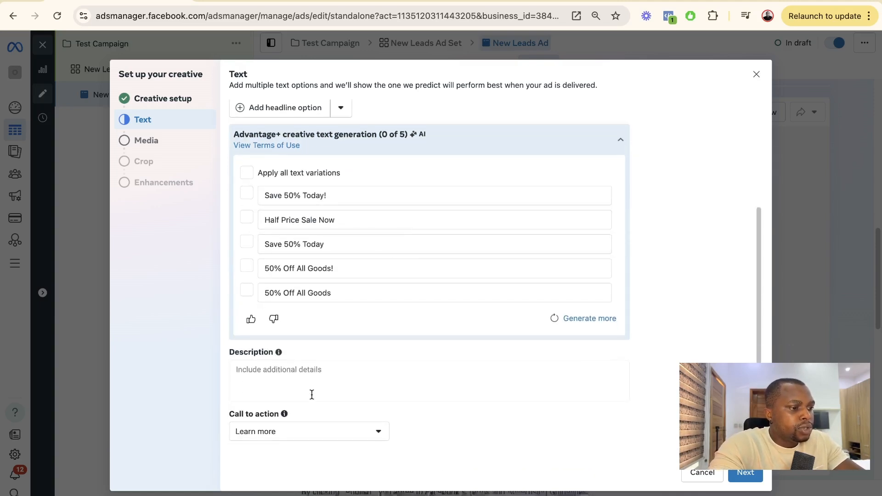
Choose the account image 3.jpg_105 as the ad's media and set its vertical and horizontal placement crops to Original
click(152, 140)
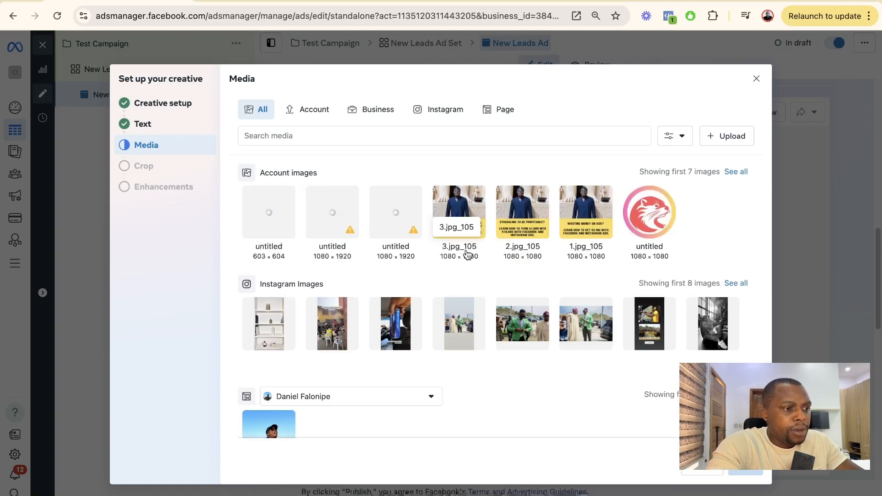
scroll(522, 179, down, 1)
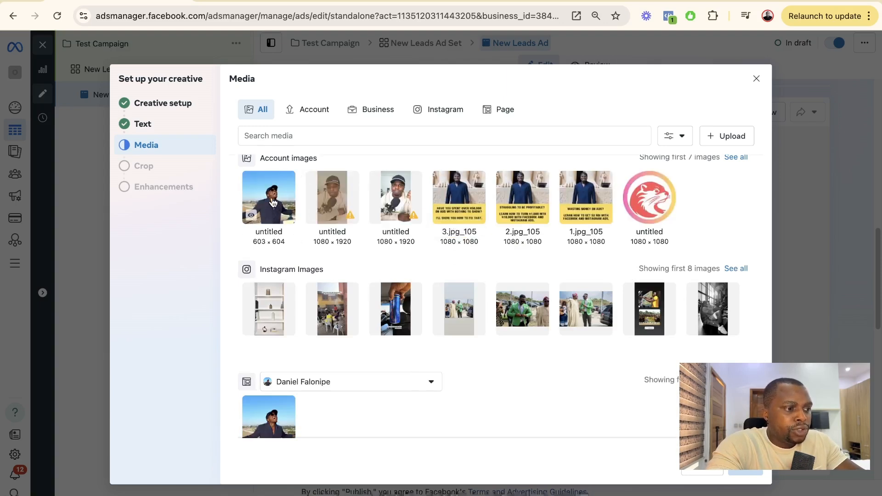
click(480, 213)
click(730, 472)
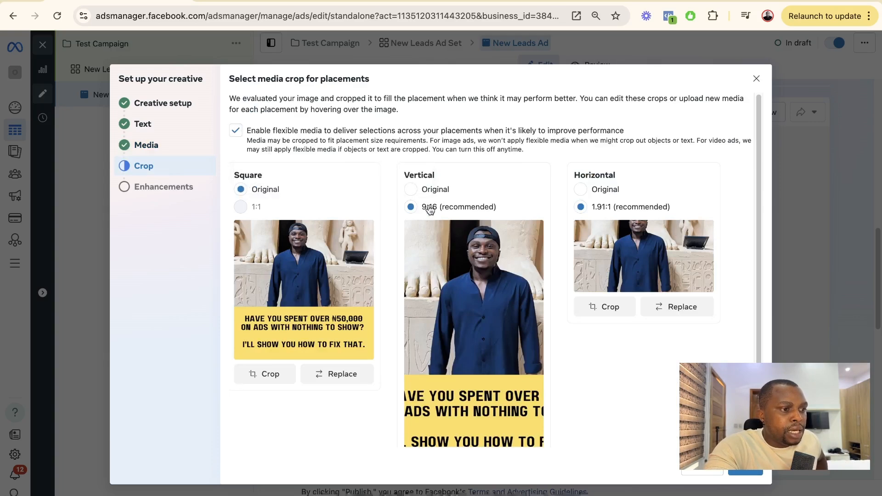
click(429, 189)
click(606, 192)
scroll(619, 233, down, 5)
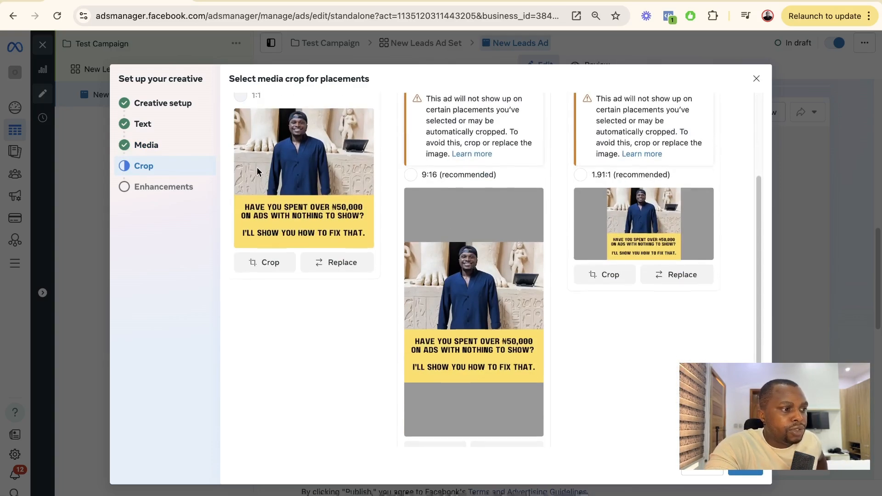
Replace the ad image with 2.jpg_105 and use the Original crop for the horizontal placement
scroll(257, 167, up, 5)
click(158, 148)
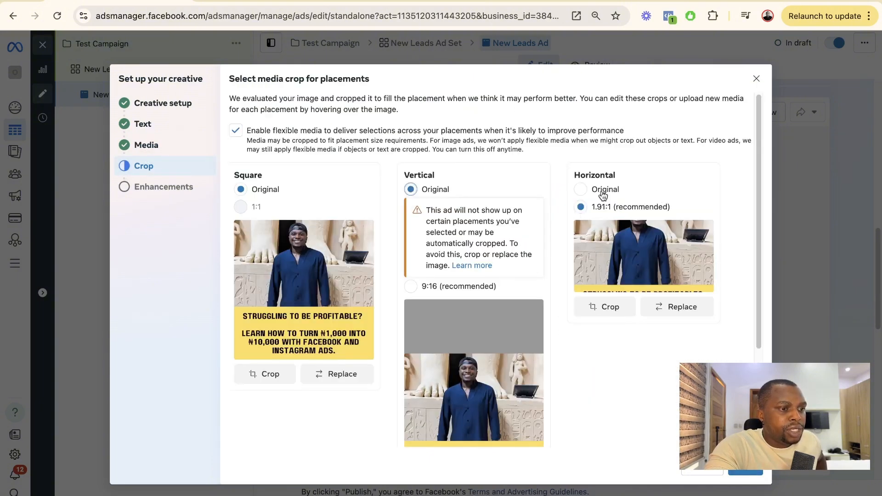
click(602, 194)
scroll(611, 316, down, 4)
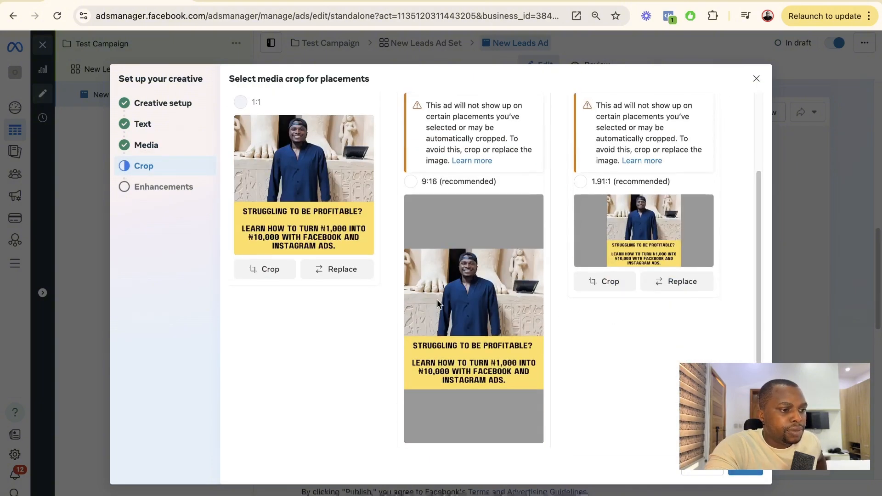
scroll(320, 250, up, 3)
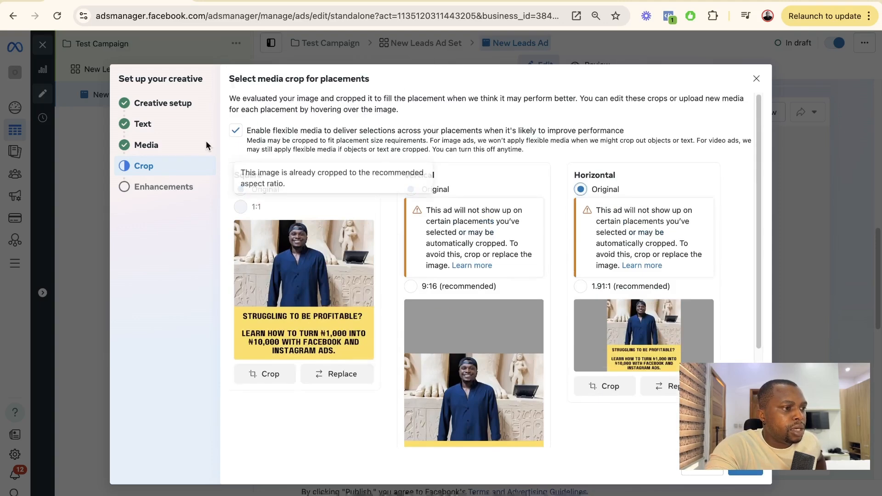
Replace the ad image with 1.jpg_105 and finish the creative setup, accepting the current crops and Advantage+ enhancements
click(164, 151)
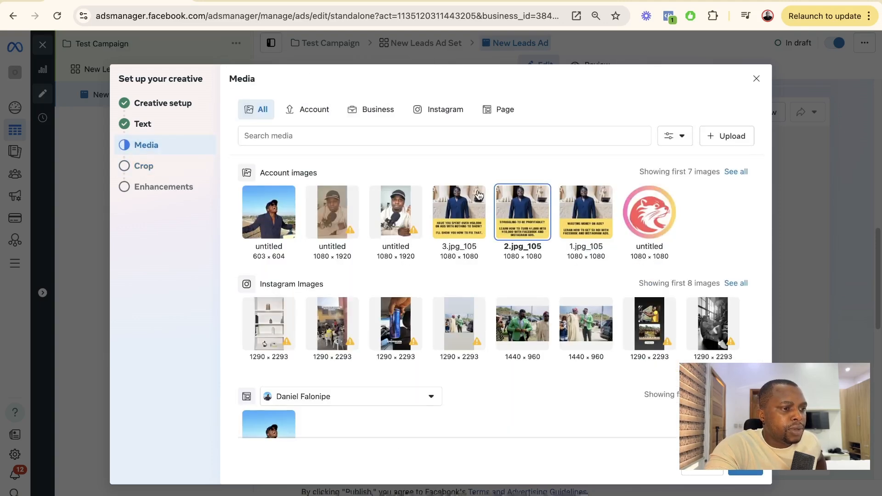
click(573, 214)
click(760, 473)
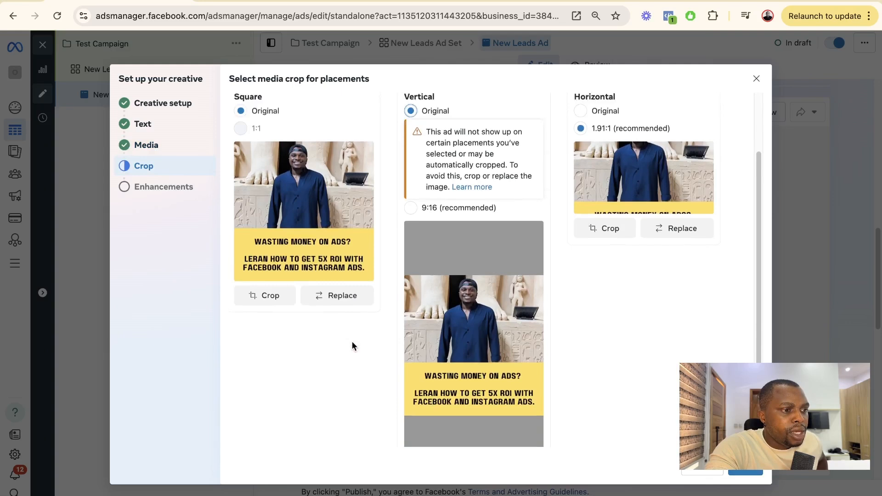
scroll(412, 278, down, 1)
scroll(462, 245, up, 3)
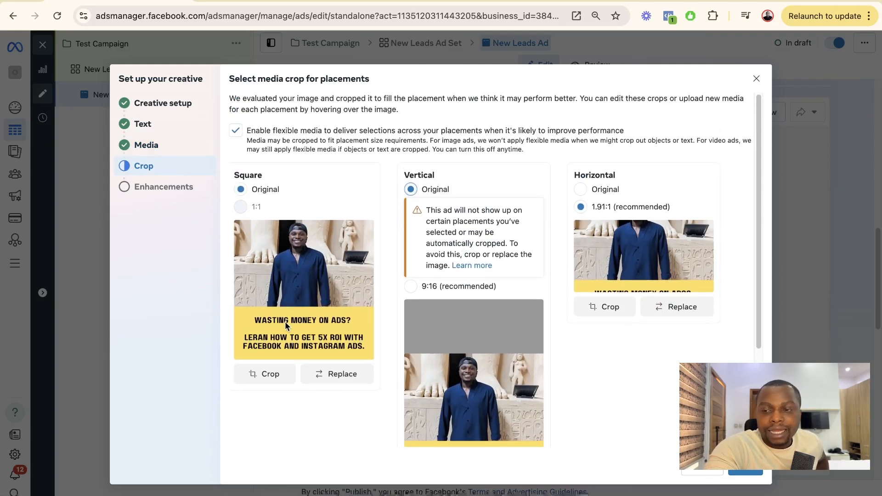
click(747, 470)
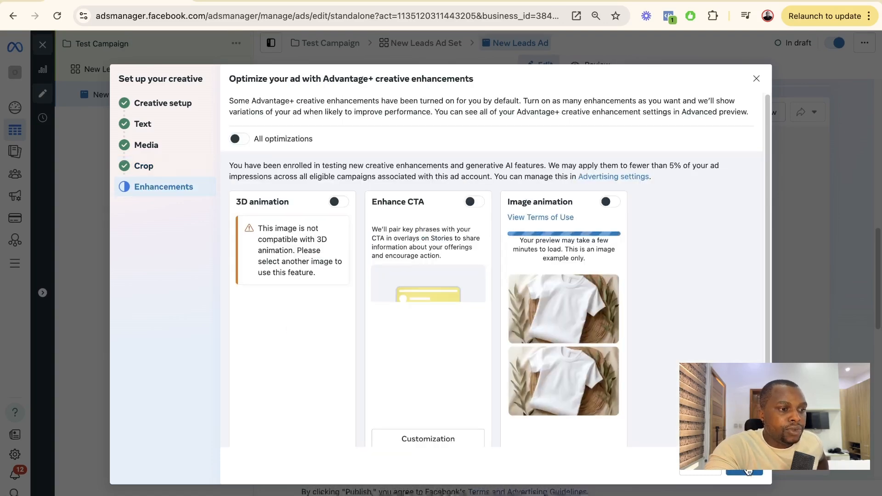
click(748, 470)
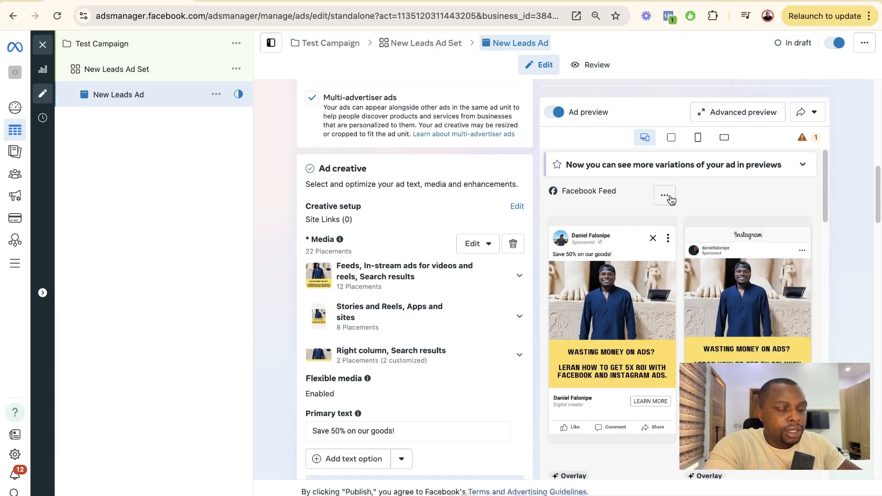
Review the ad's placements in the advanced preview and look through its text, call to action and enhancement settings down to Destination
click(749, 114)
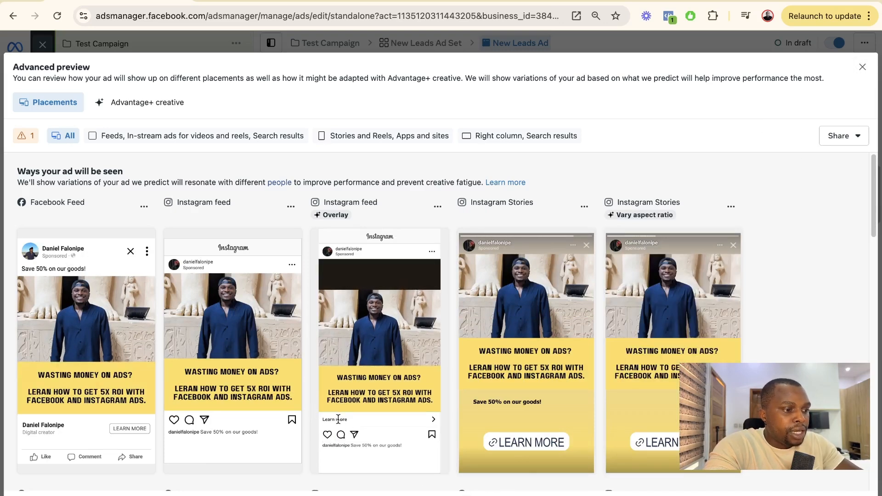
click(861, 67)
scroll(627, 305, down, 5)
scroll(372, 395, down, 10)
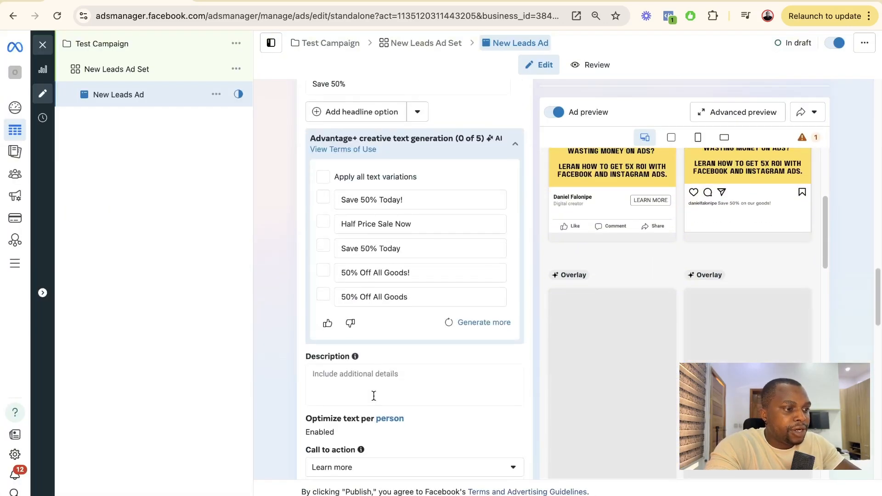
scroll(374, 395, down, 8)
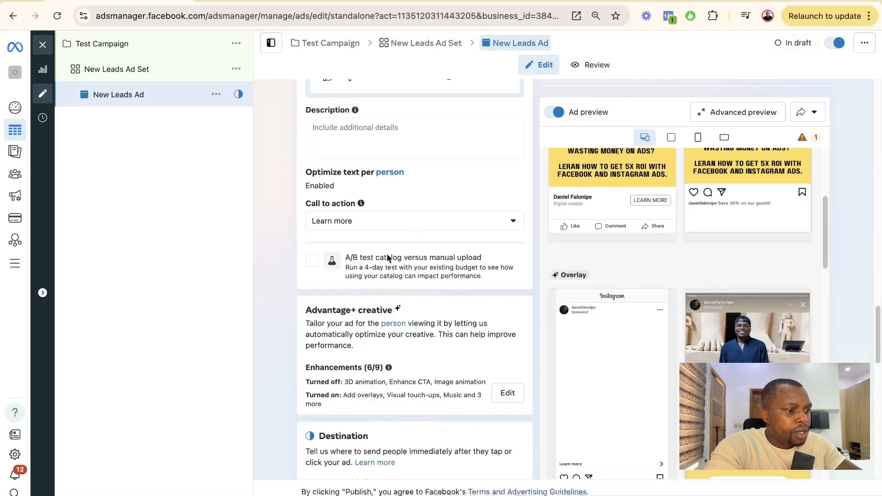
scroll(387, 257, down, 3)
scroll(387, 257, down, 2)
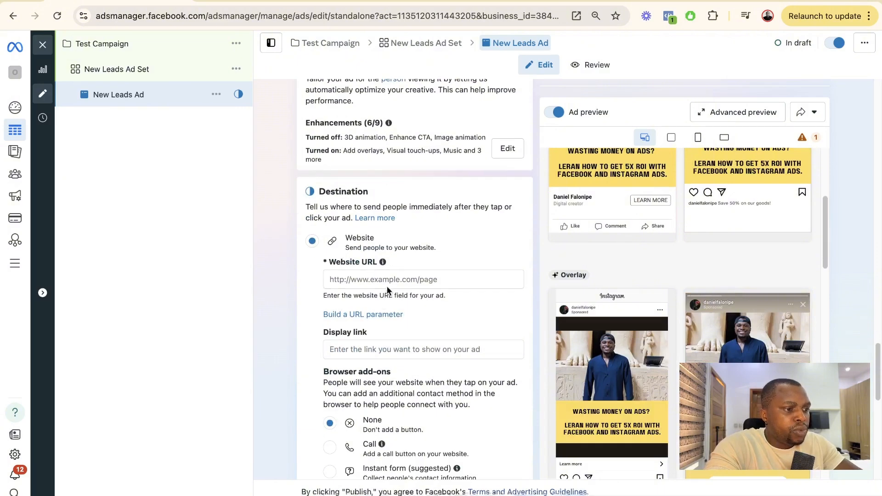
Copy the address masterpaidads.com/ in a new browser tab, without the tiktok path
click(391, 278)
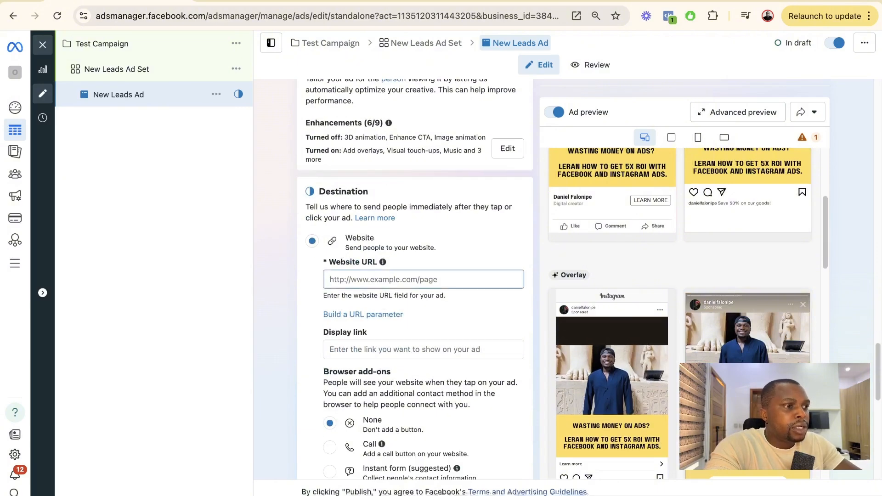
key(super+t)
text(masterpaidads.com/tiktok)
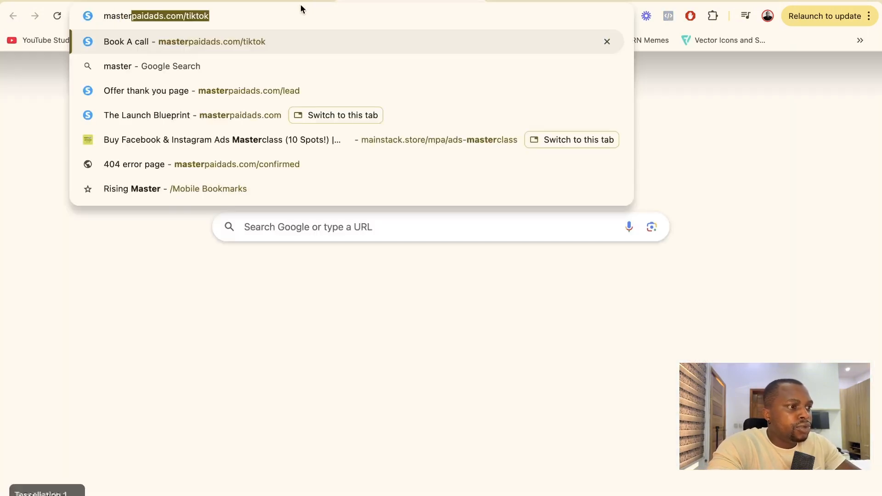
key(Right)
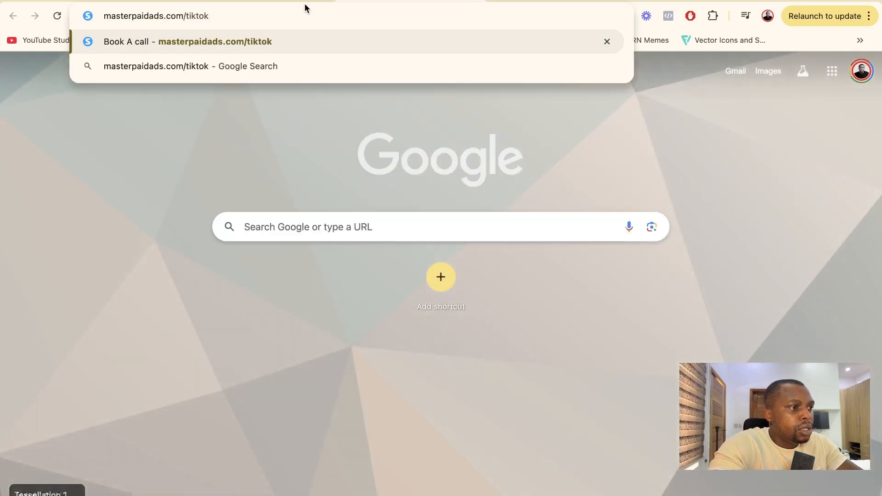
key(BackSpace)
key(BackSpace)
key(BackSpace)
key(BackSpace)
key(BackSpace)
key(BackSpace)
key(super+a)
key(super+c)
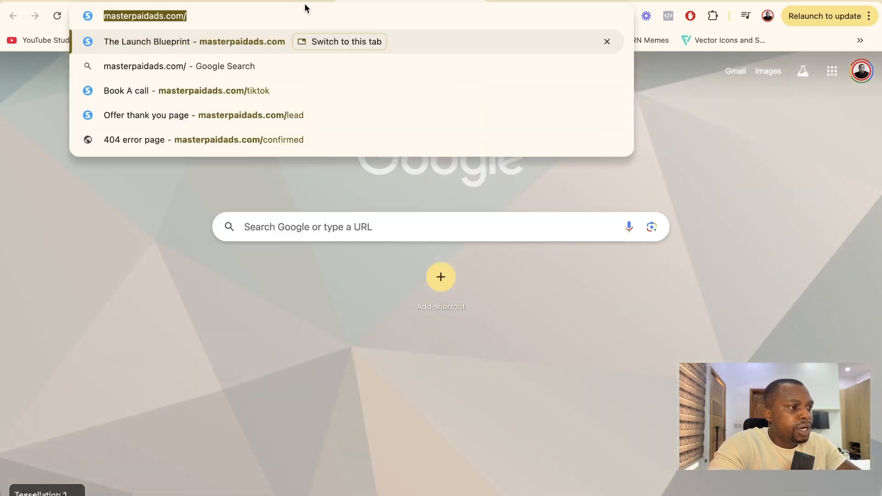
key(BackSpace)
text(mas)
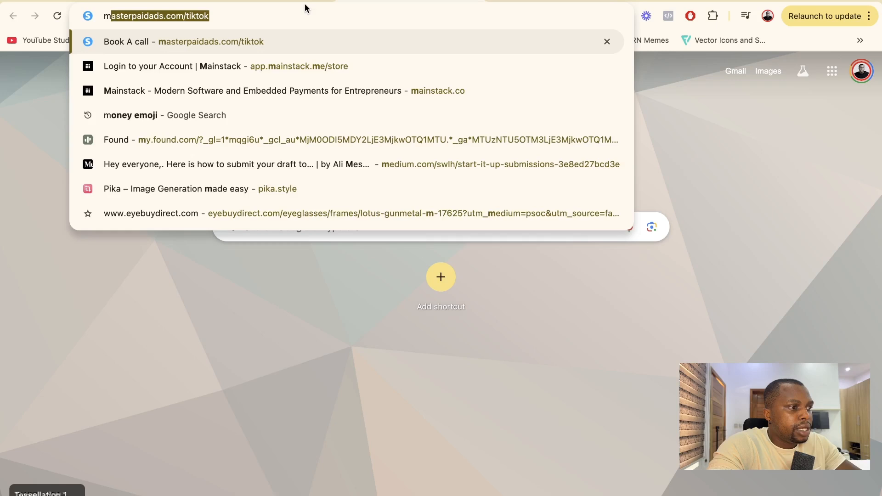
key(Right)
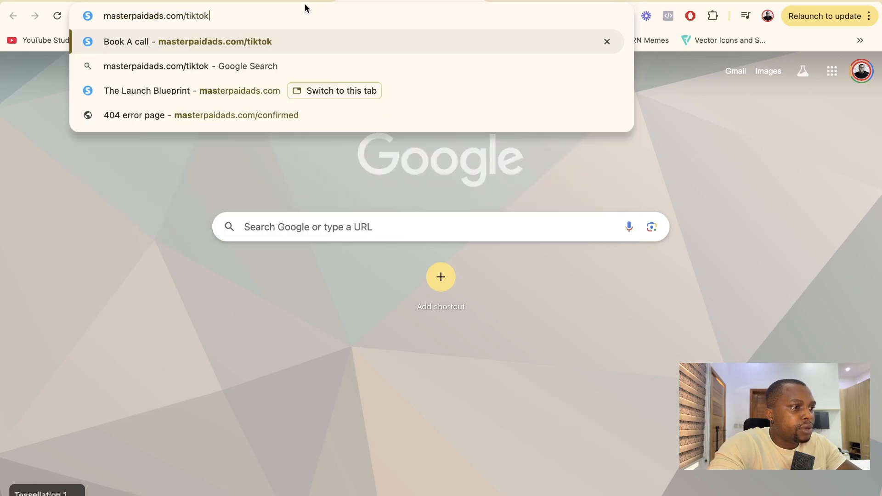
key(BackSpace)
key(BackSpace)
key(BackSpace)
key(BackSpace)
key(BackSpace)
key(BackSpace)
key(Return)
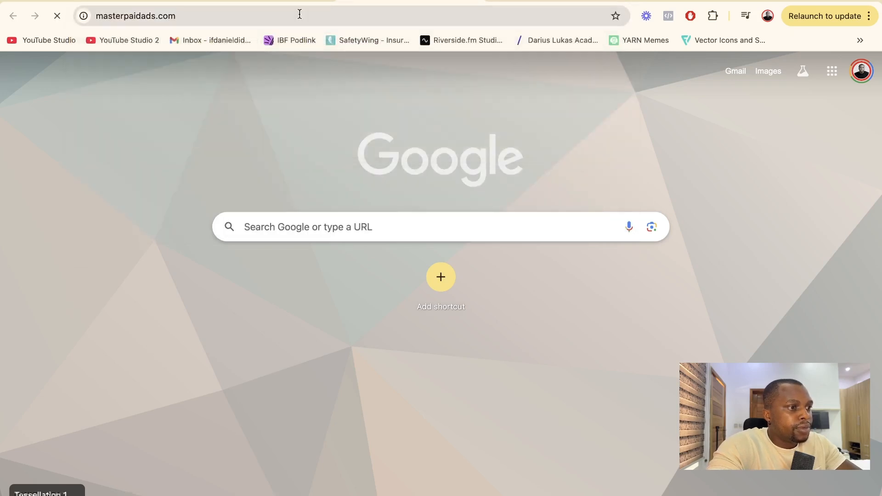
click(296, 15)
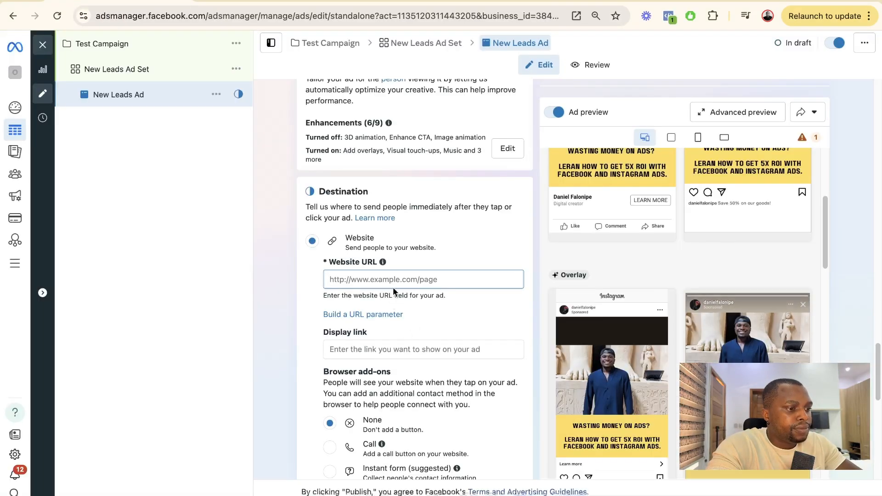
key(super+v)
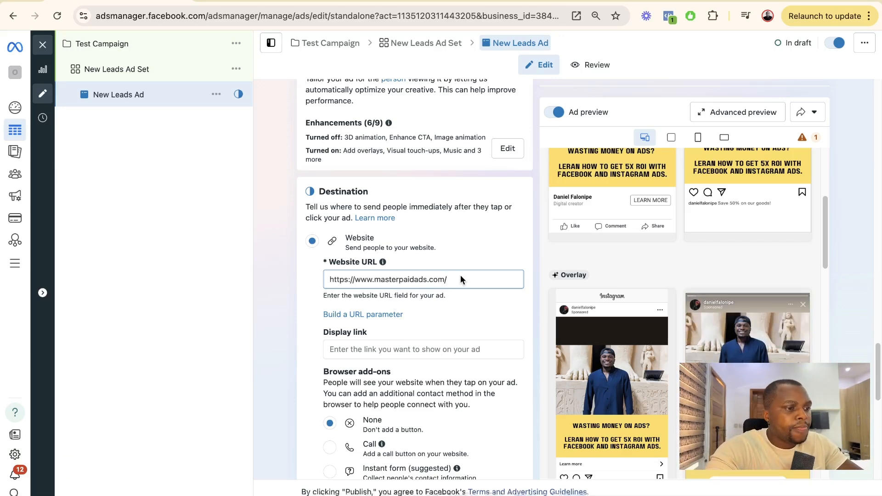
scroll(458, 283, down, 3)
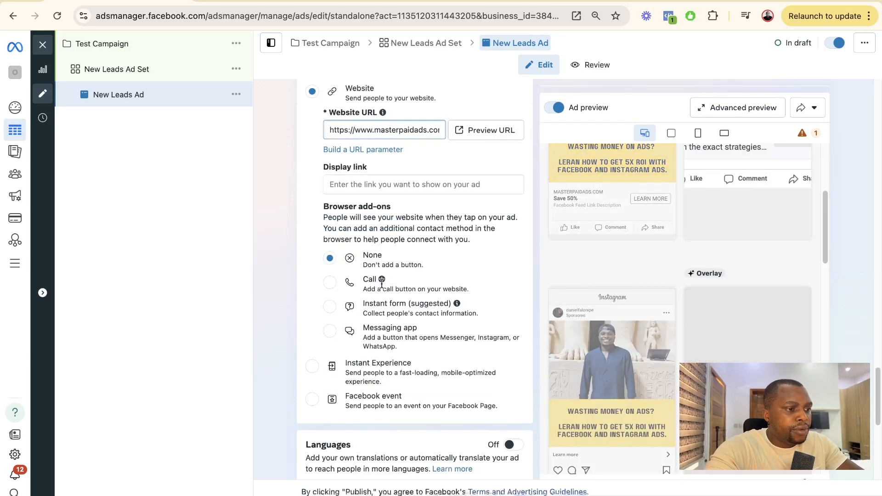
scroll(382, 281, down, 2)
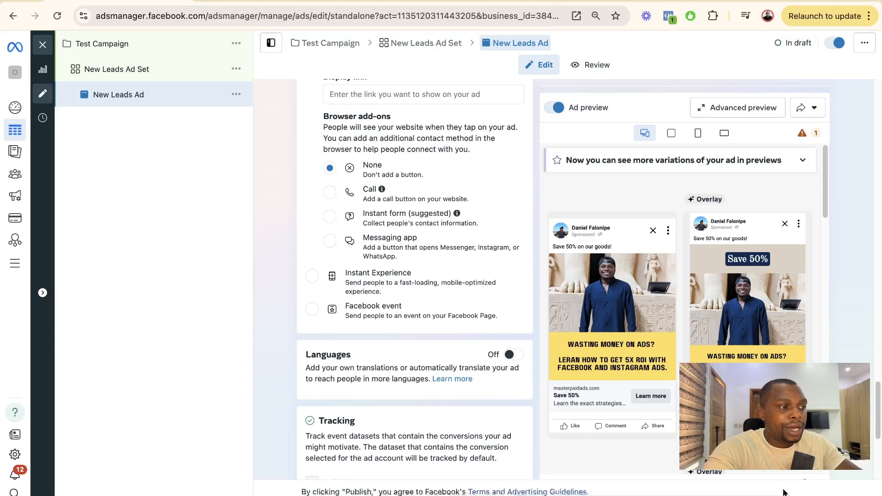
Rename the ad set as "Small Business Owner"
click(118, 78)
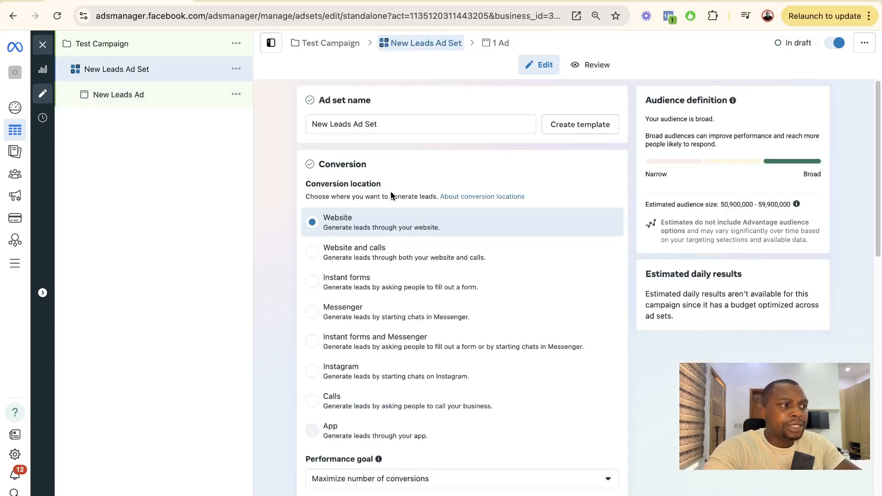
click(374, 123)
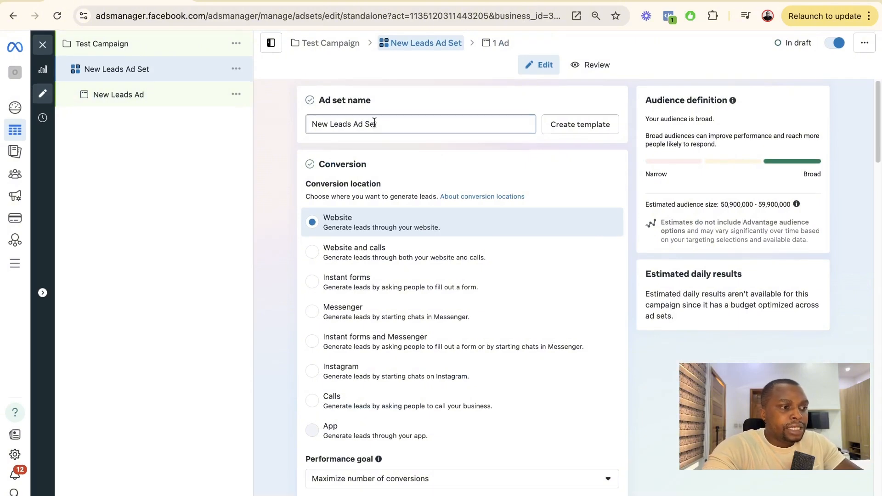
key(super+a)
key(BackSpace)
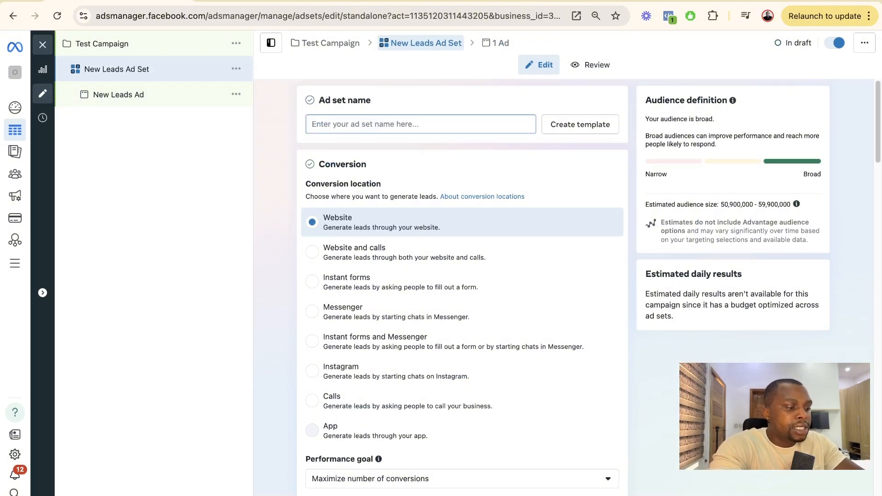
text(Sma)
key(BackSpace)
key(BackSpace)
key(BackSpace)
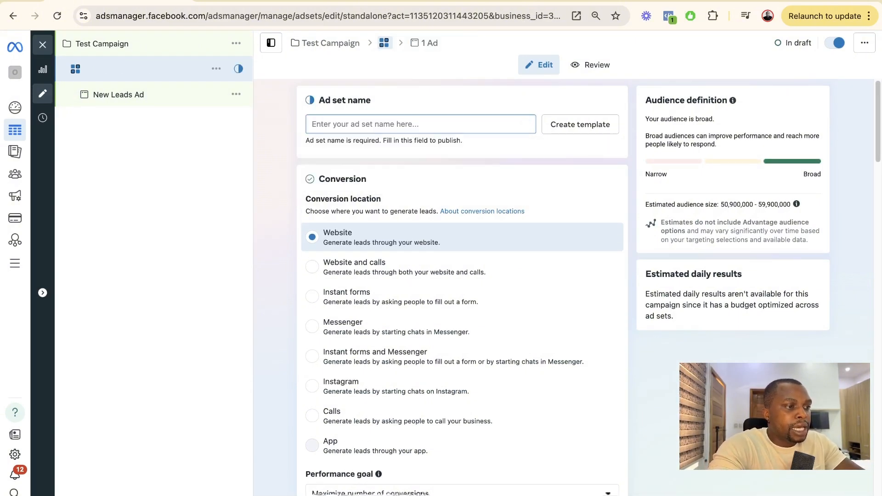
text(Small )
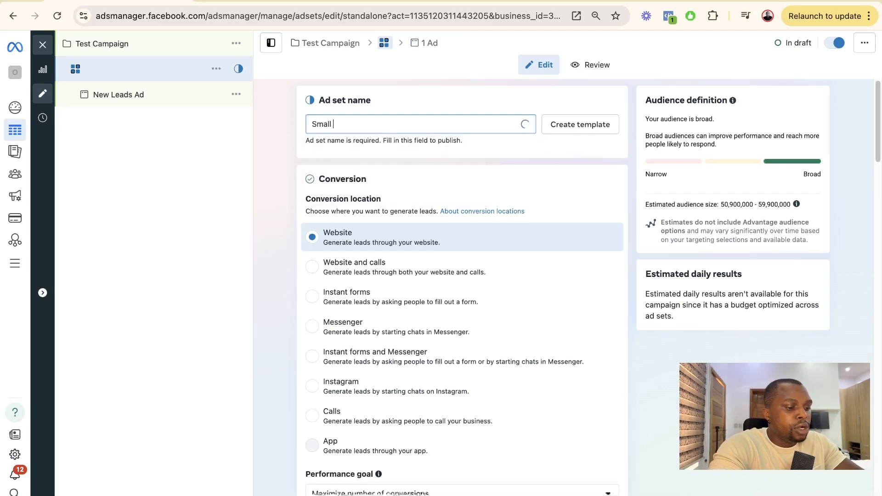
text(Business Owner)
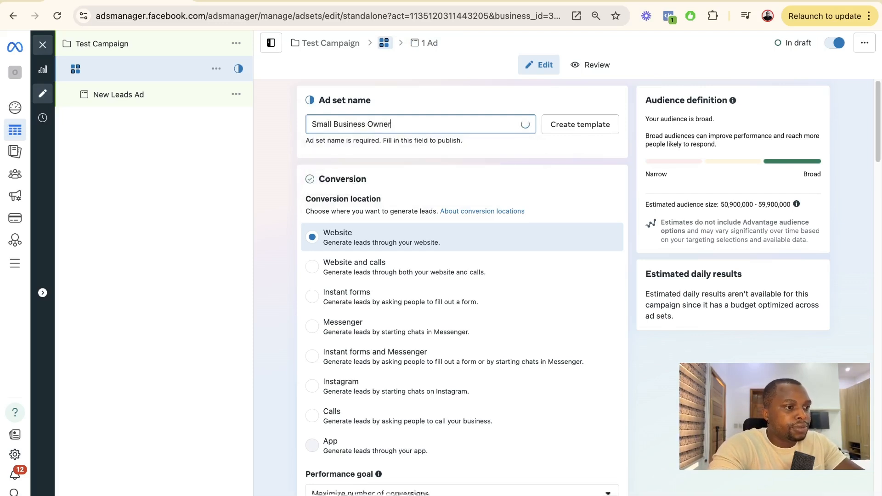
Rename the New Leads Ad under the Small Business Owner ad set as "Image 1"
click(128, 94)
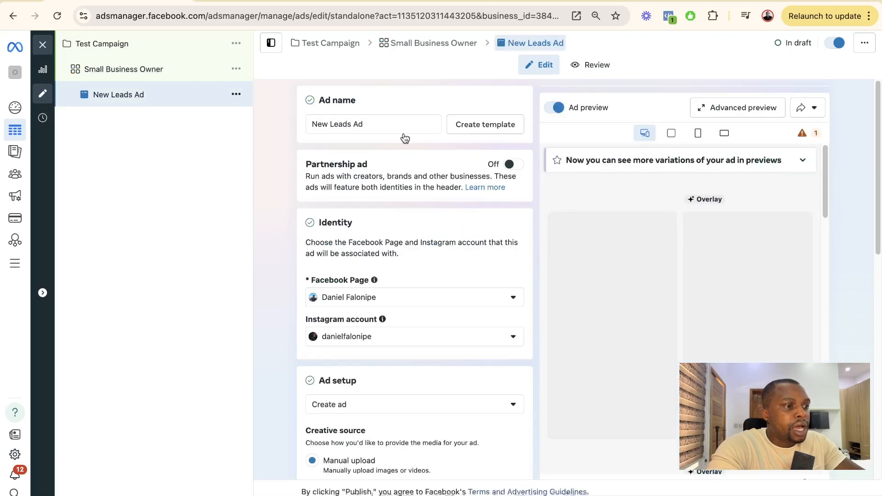
click(384, 122)
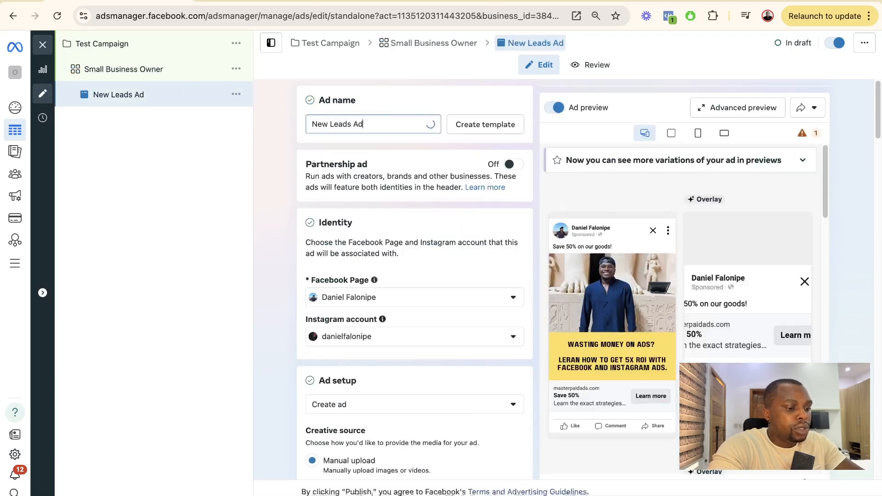
text(Image)
key(ctrl+a)
key(BackSpace)
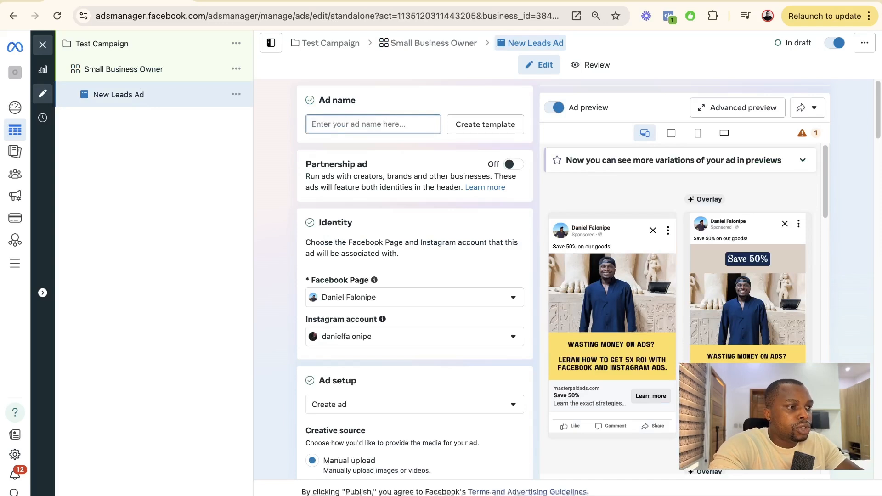
text(Image 1)
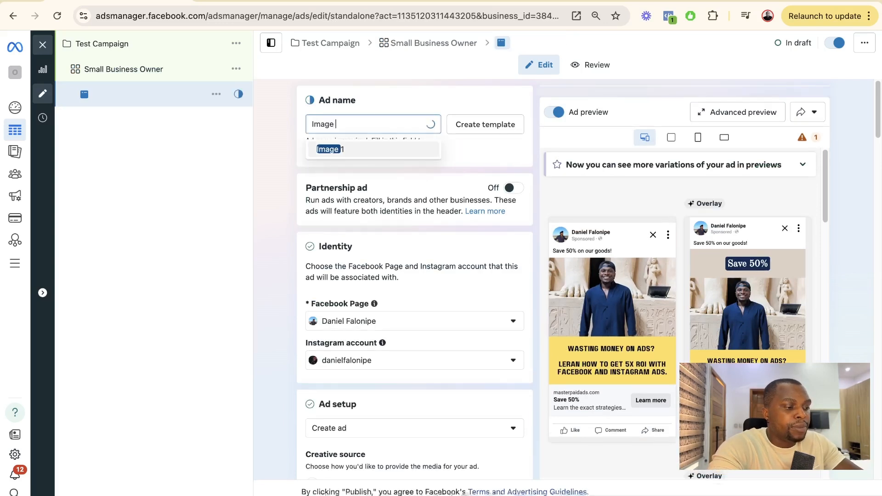
click(387, 104)
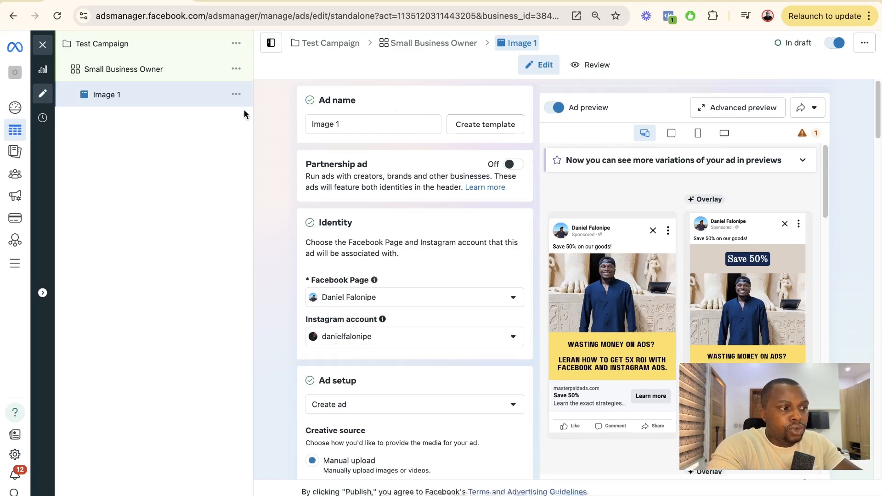
Duplicate the Image 1 ad once within the original campaign, keeping existing reactions, comments and shares shown
click(236, 95)
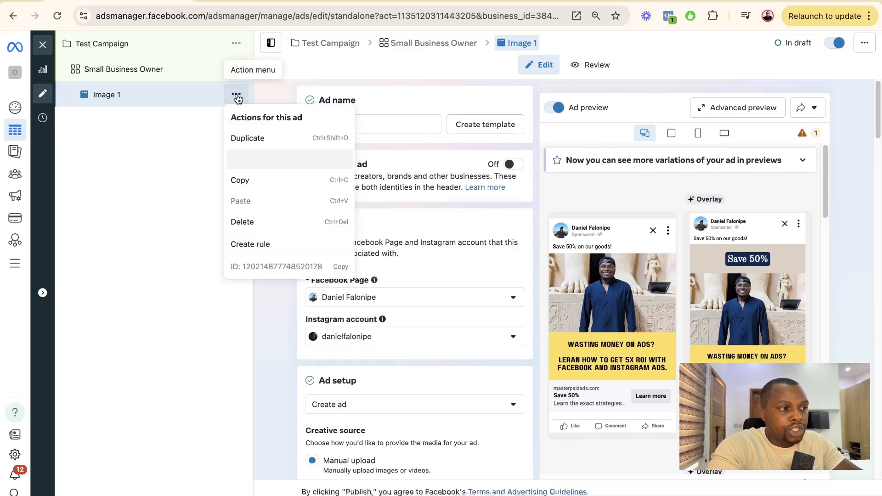
click(275, 141)
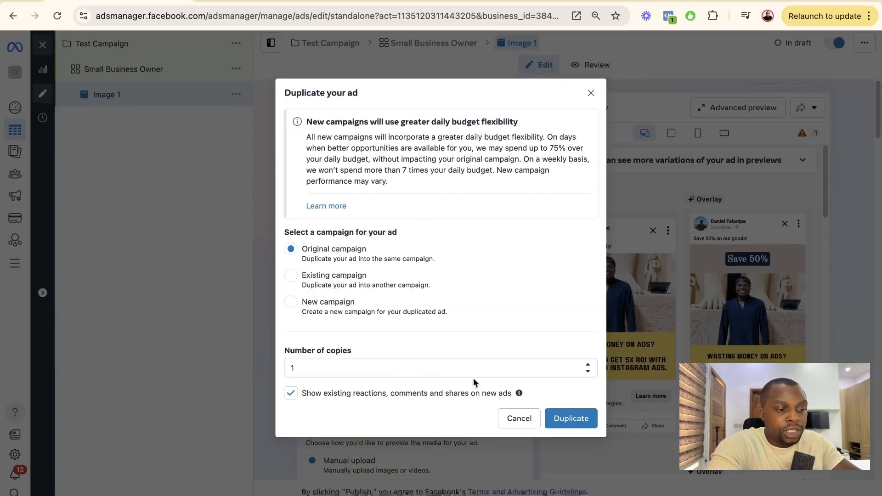
click(575, 418)
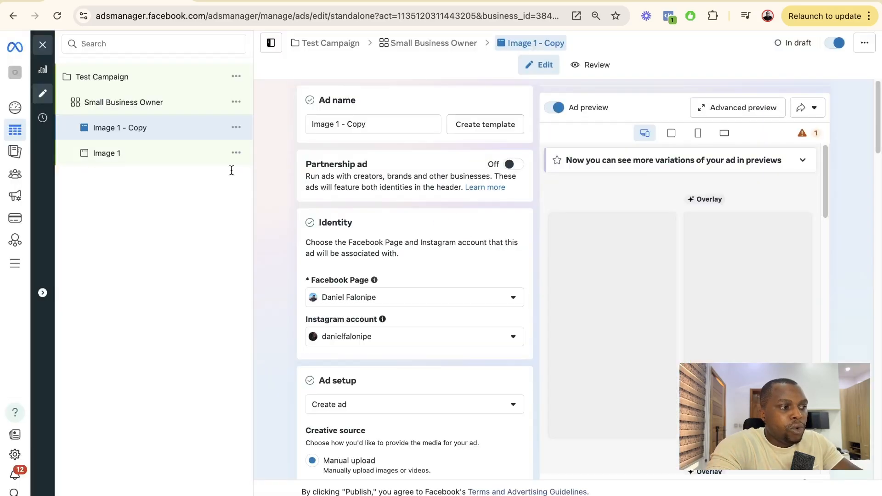
Replace the duplicated ad's media with the 603 × 604 account image of the man against a blue sky
scroll(494, 248, down, 12)
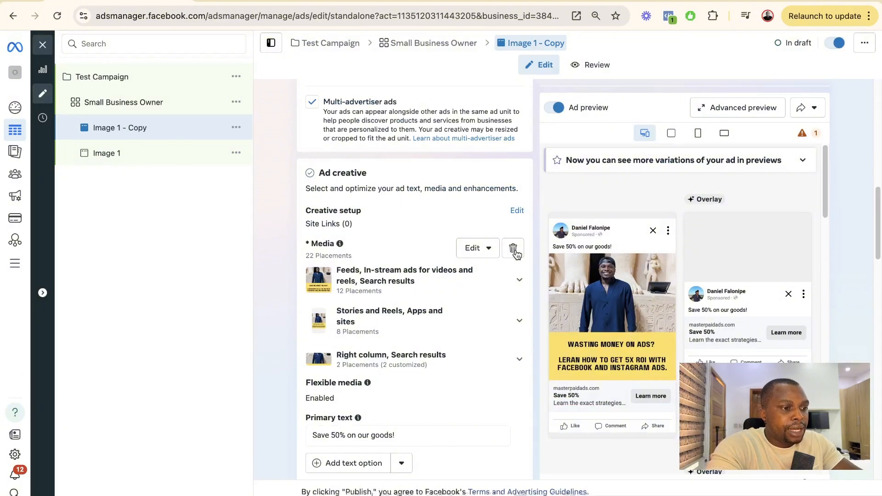
click(513, 249)
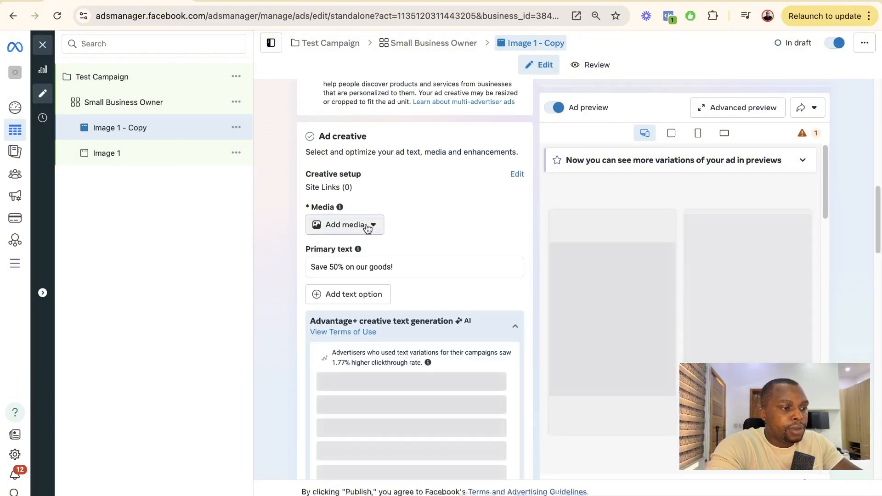
click(366, 225)
click(346, 254)
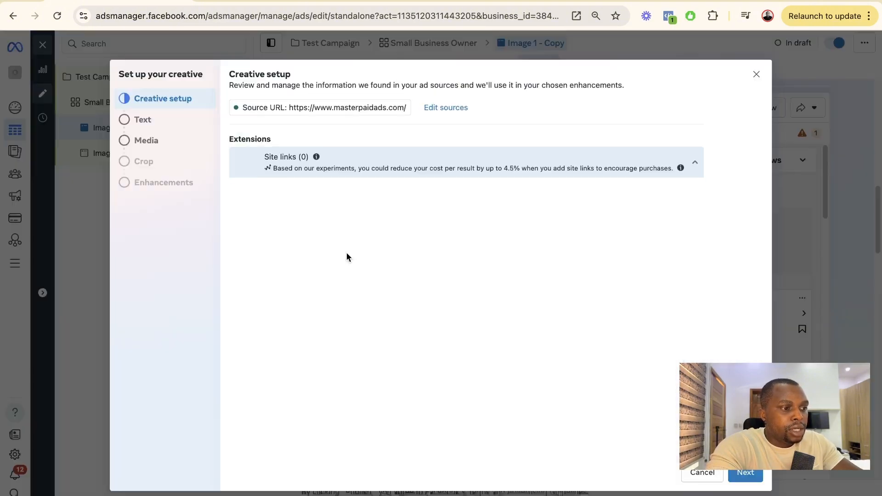
click(153, 142)
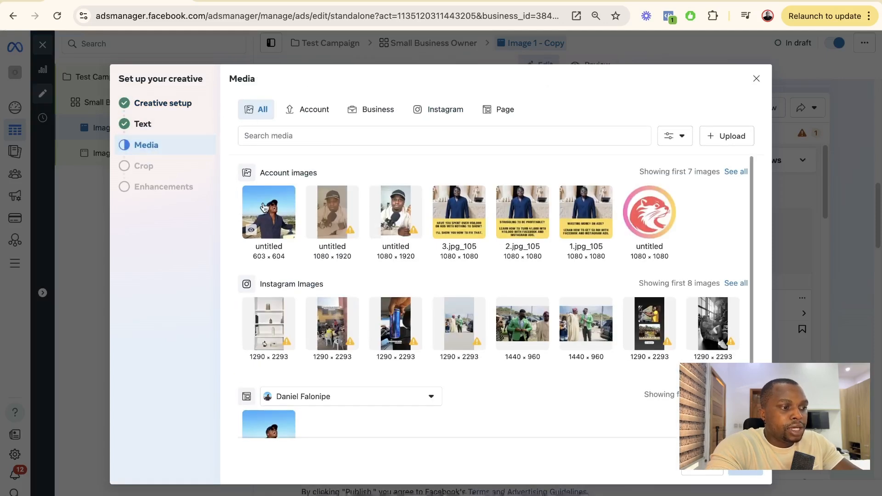
click(252, 227)
click(753, 473)
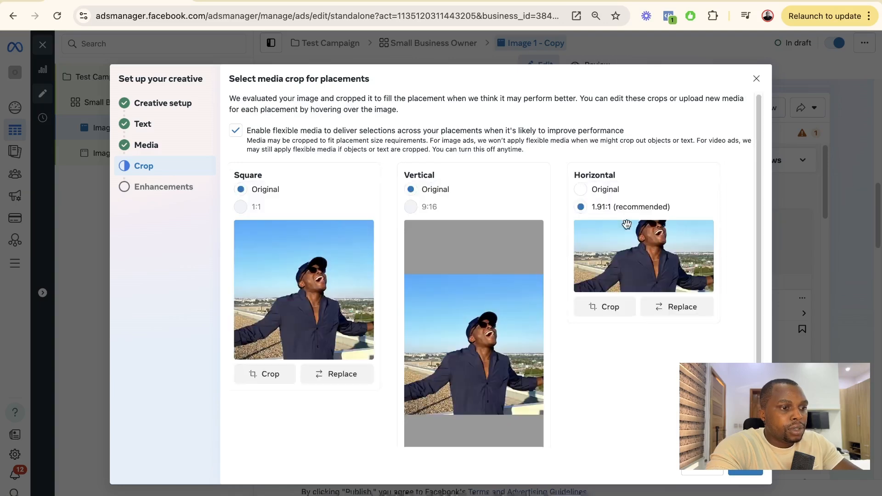
Set the horizontal placement crop to Original and finish the creative setup with the enhancements as they are
click(606, 197)
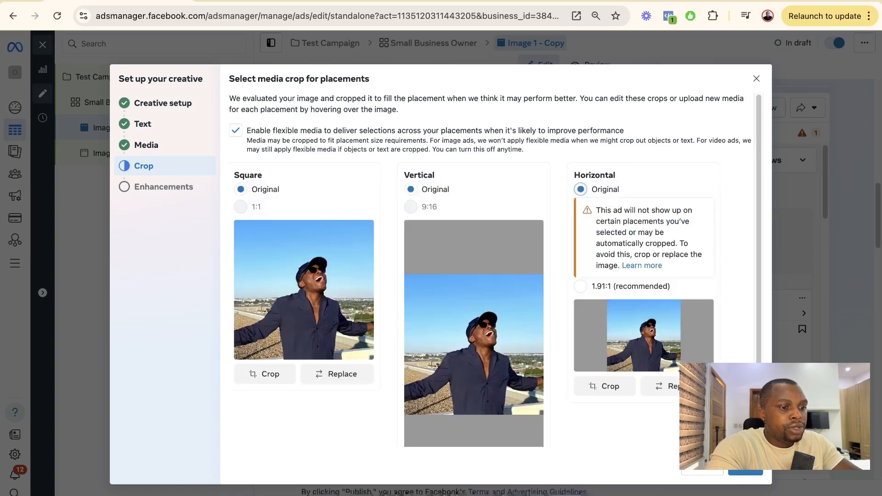
click(747, 470)
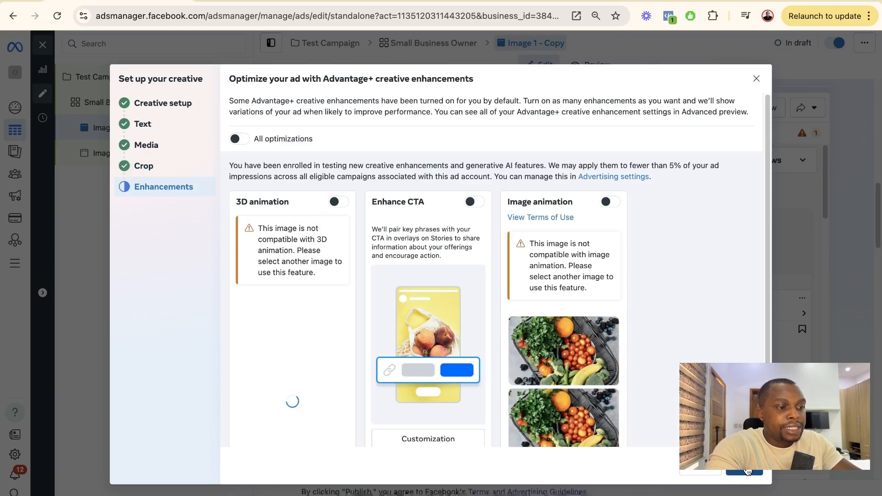
click(748, 470)
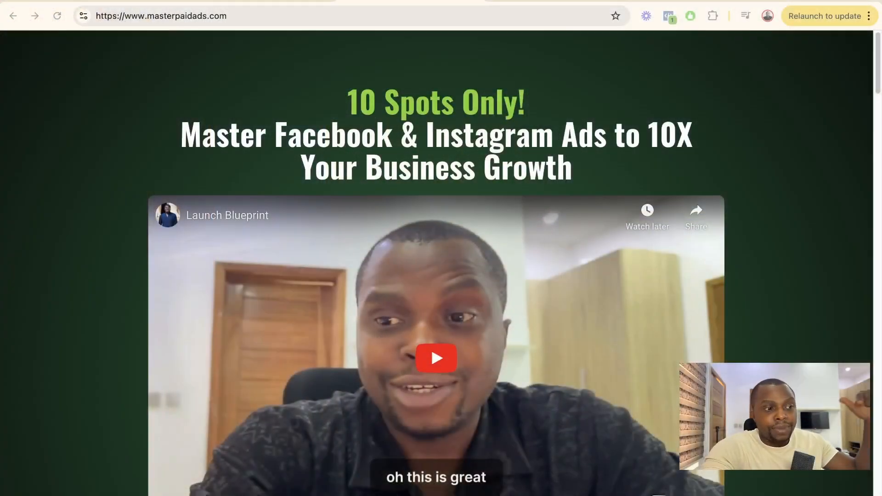
Look over the masterpaidads.com landing page that the ad links to
scroll(799, 286, down, 3)
scroll(799, 286, up, 1)
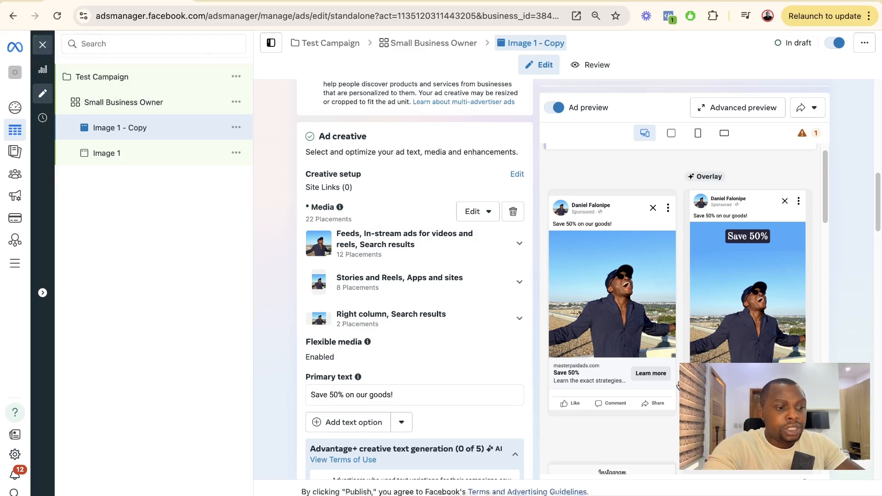
Discard the draft of the duplicated Image 1 ad
click(680, 495)
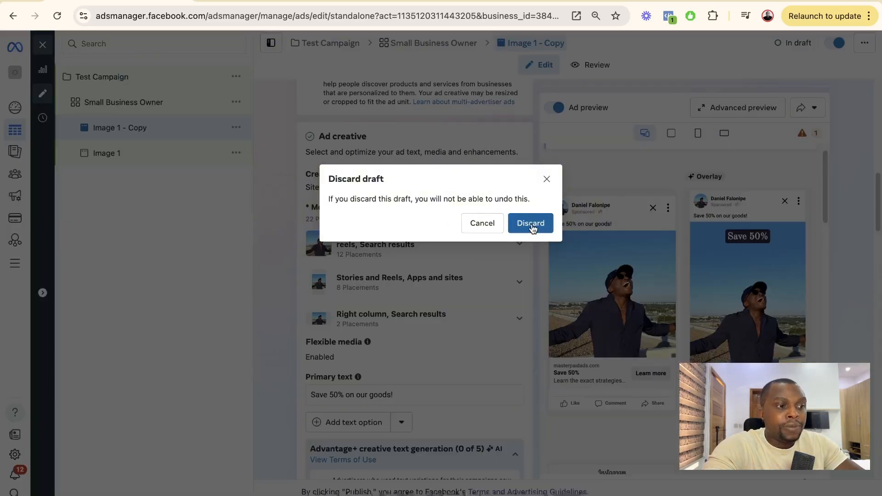
click(515, 230)
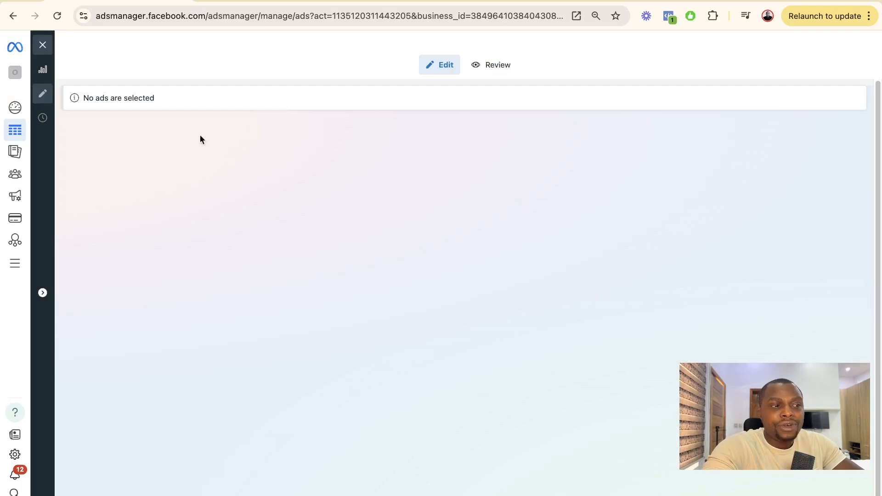